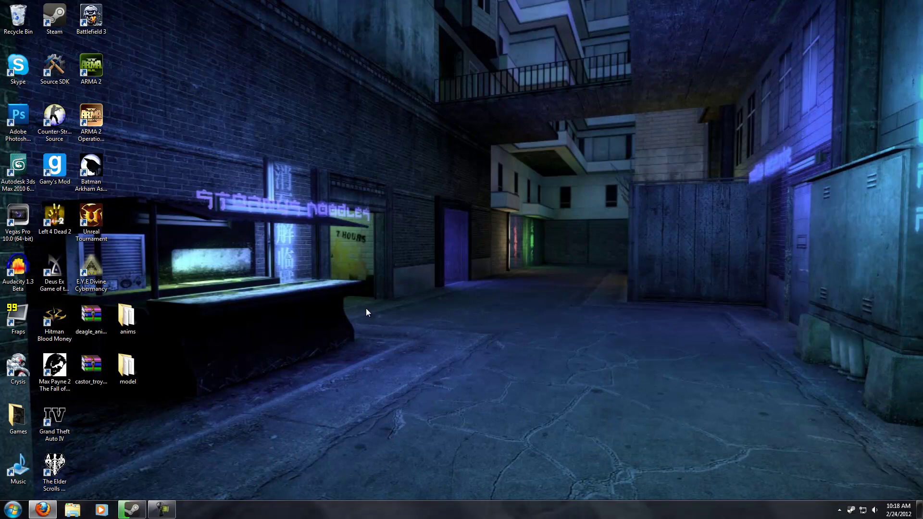
Review the 3ds Max SMD exporter and importer downloads on the Half-Life 2 Tools website, particularly the MAX 2010 64-bit versions
click(43, 510)
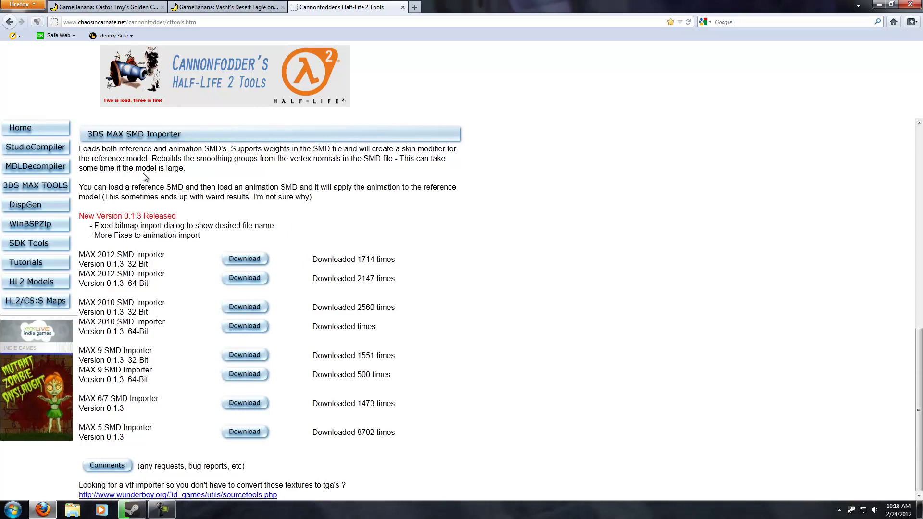
click(58, 188)
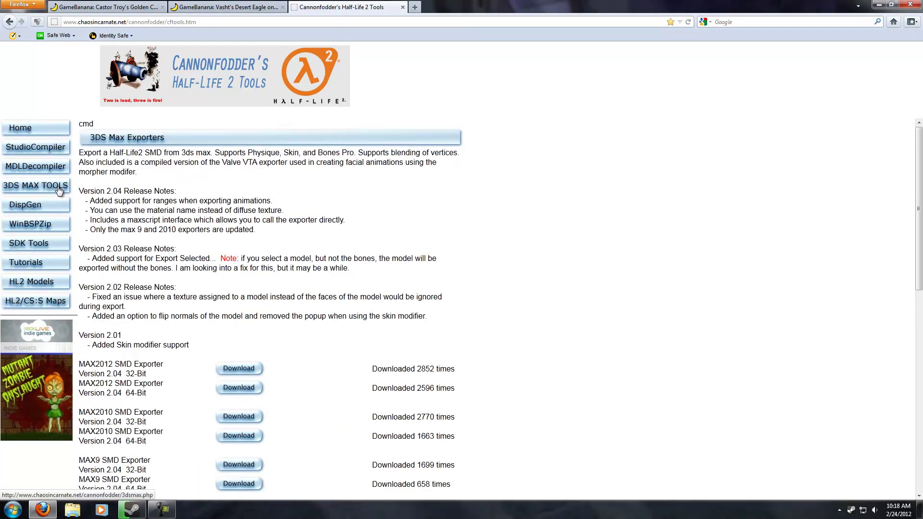
scroll(157, 267, down, 5)
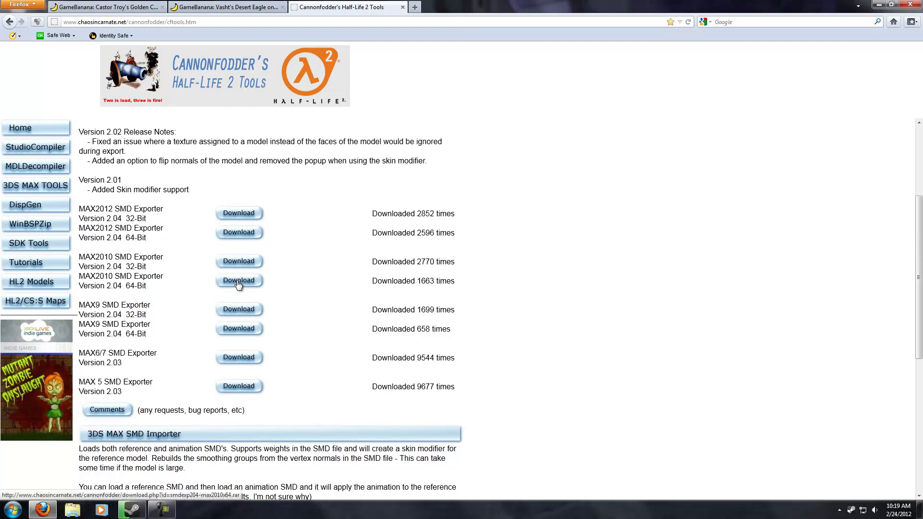
scroll(161, 247, down, 6)
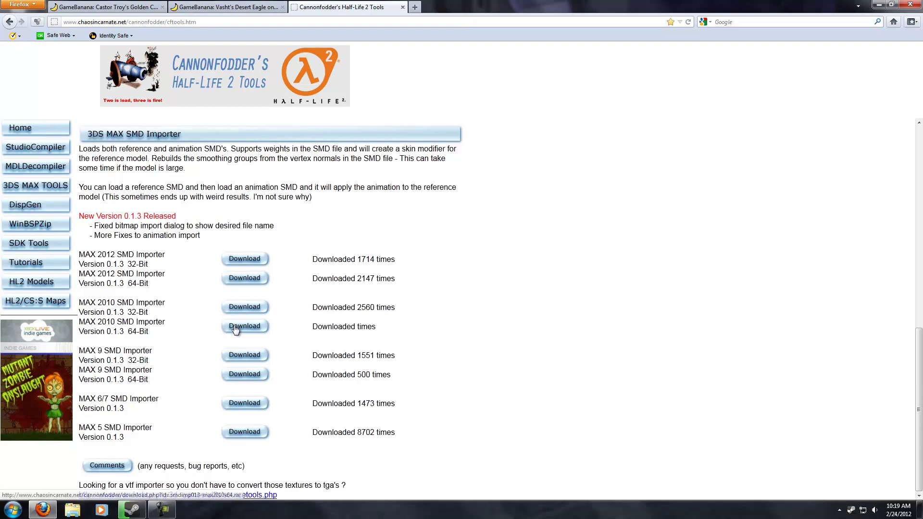
click(879, 4)
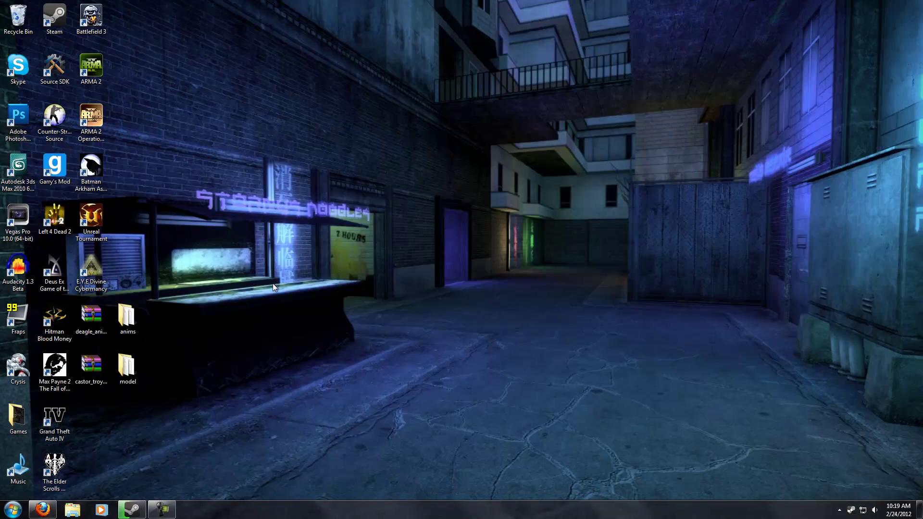
Check the SMD importer and exporter files in the plugins folder of the 3ds Max 2010 installation, and close the folder window
right_click(20, 170)
click(60, 198)
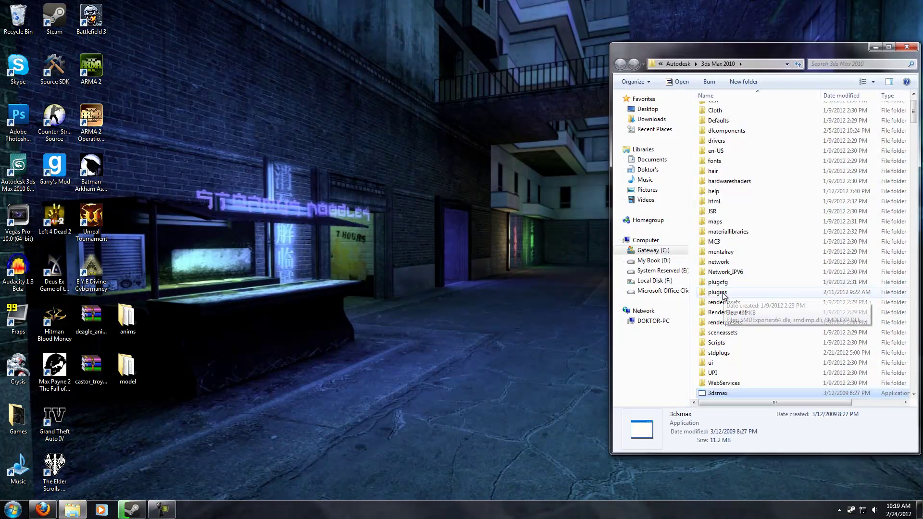
double_click(739, 291)
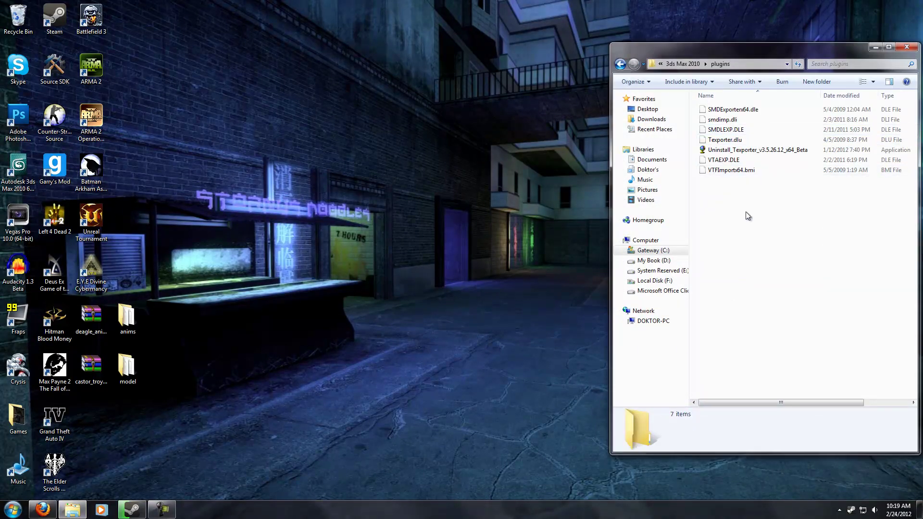
click(906, 46)
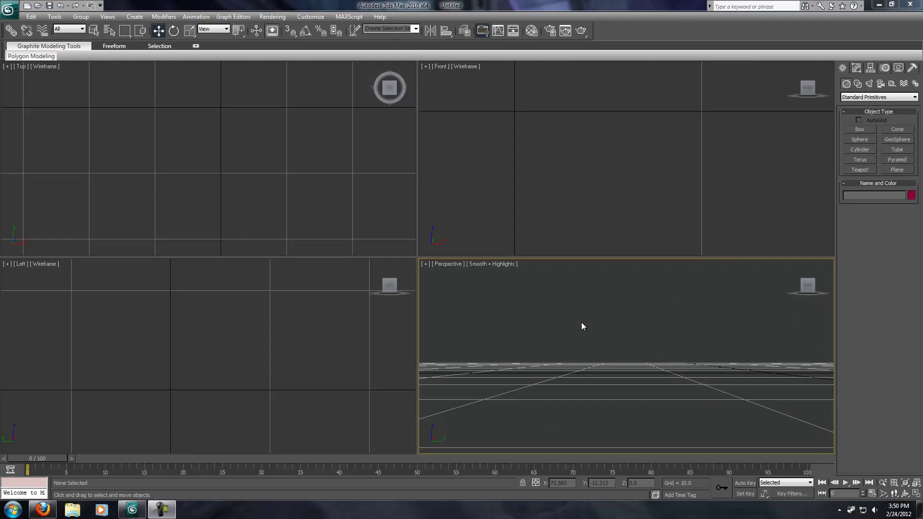
Import Deagle.smd from the desktop's anims folder with triangles and skeleton enabled, skipping the missing v_hands.tga texture
click(8, 9)
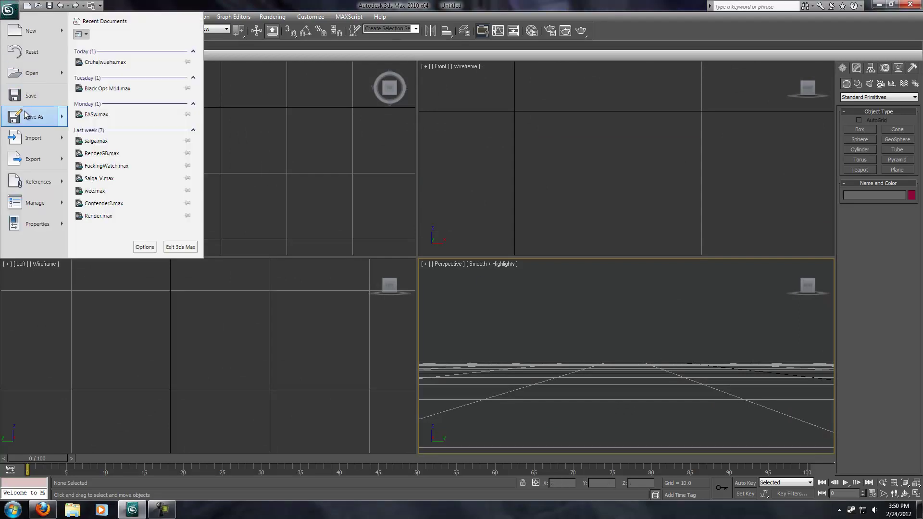
mouse_move(35, 145)
click(95, 53)
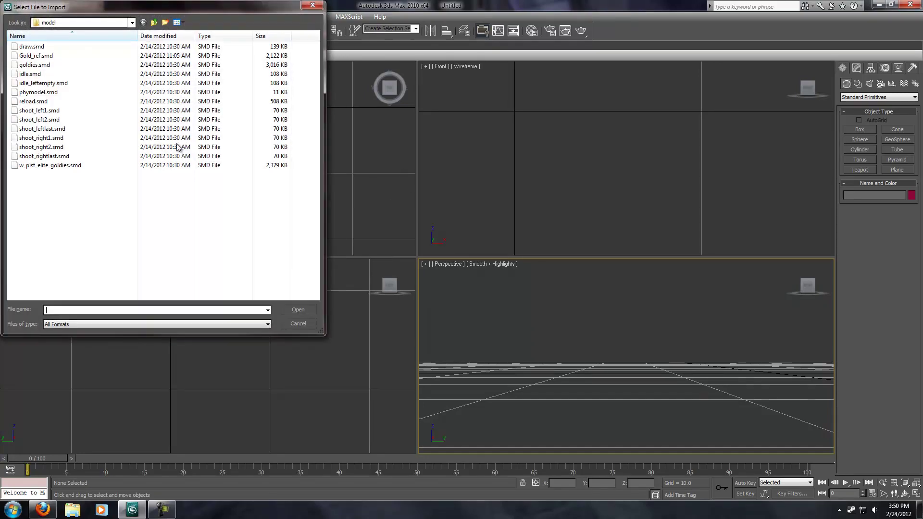
click(154, 23)
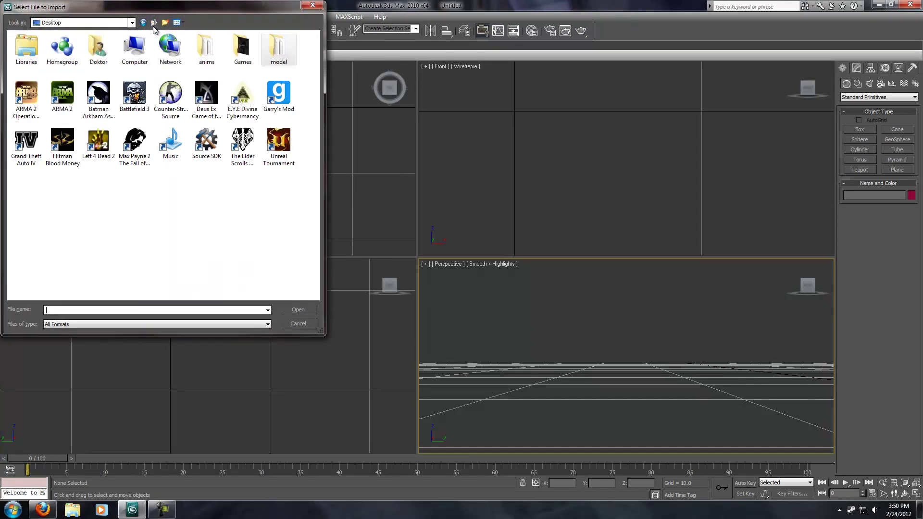
double_click(206, 48)
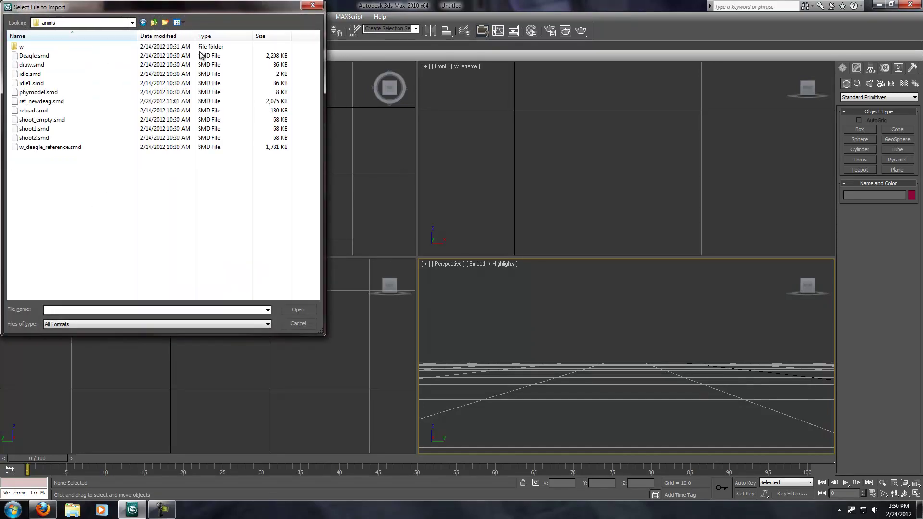
click(55, 56)
click(298, 309)
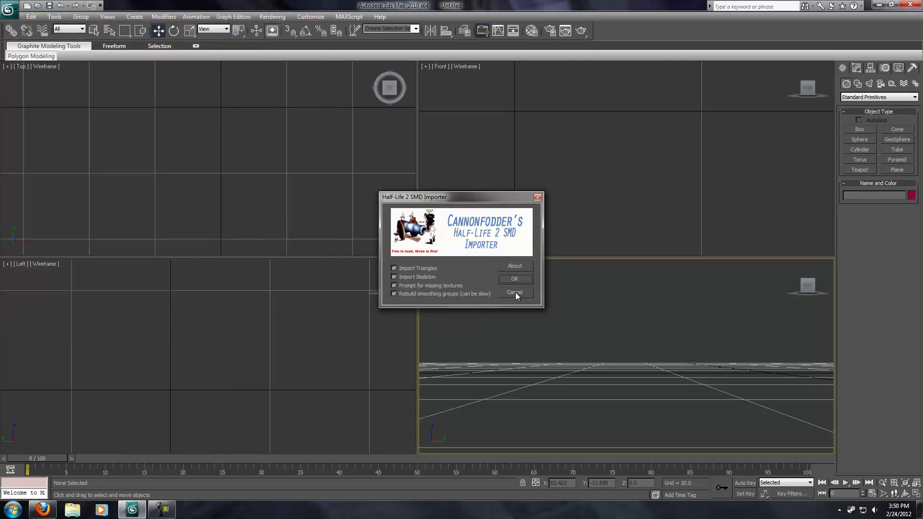
click(509, 280)
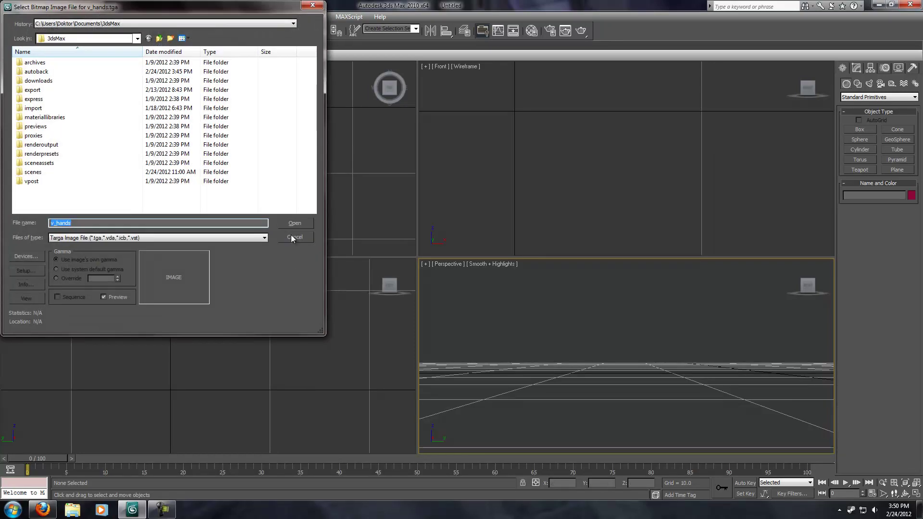
click(294, 237)
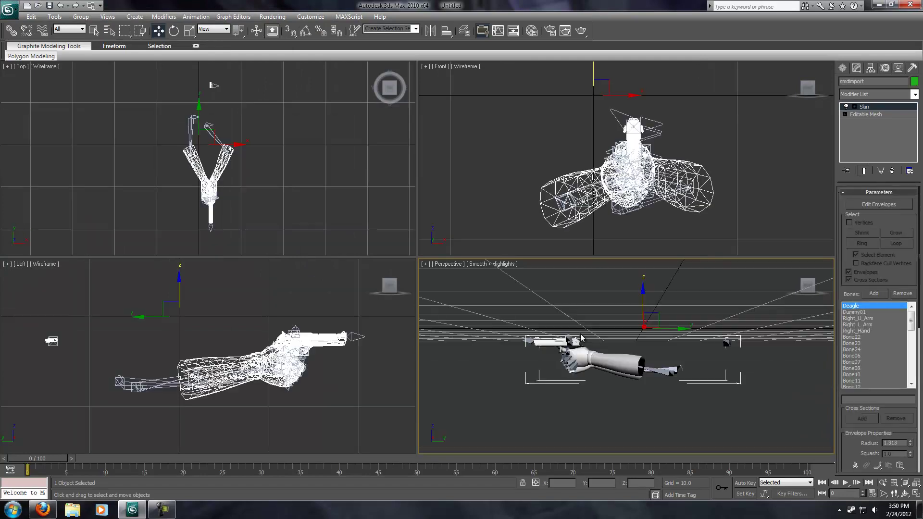
scroll(591, 348, up, 6)
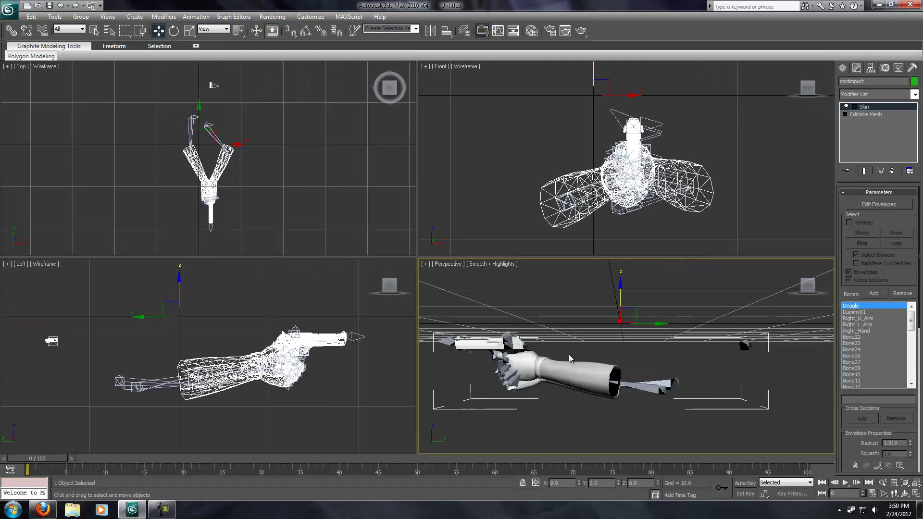
middle_drag(546, 356, 631, 344)
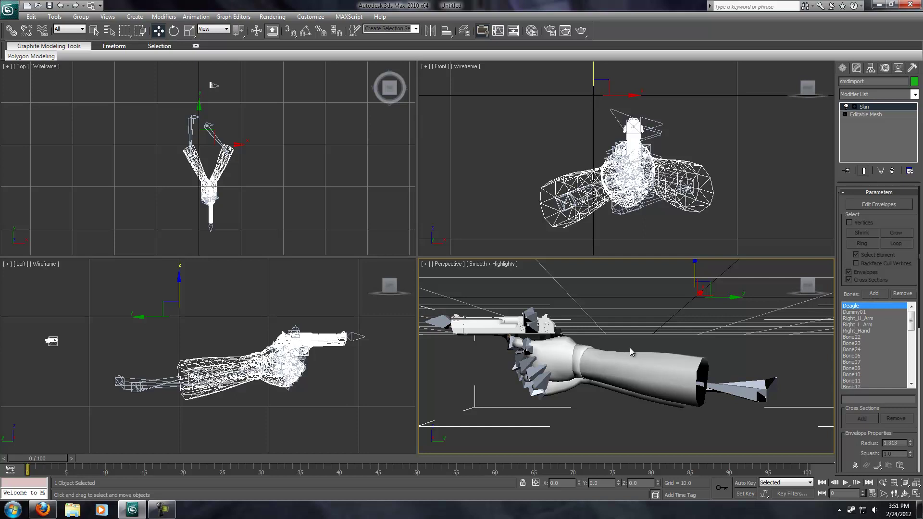
scroll(598, 336, up, 2)
scroll(600, 341, down, 2)
scroll(601, 337, up, 1)
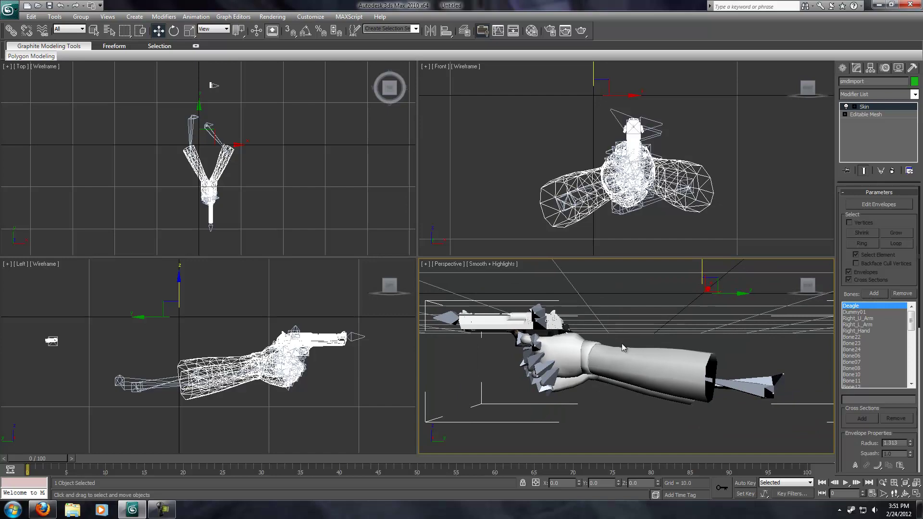
Choose goldies.smd in the desktop's model folder as the next file to import
click(13, 10)
mouse_move(29, 139)
click(105, 50)
click(154, 23)
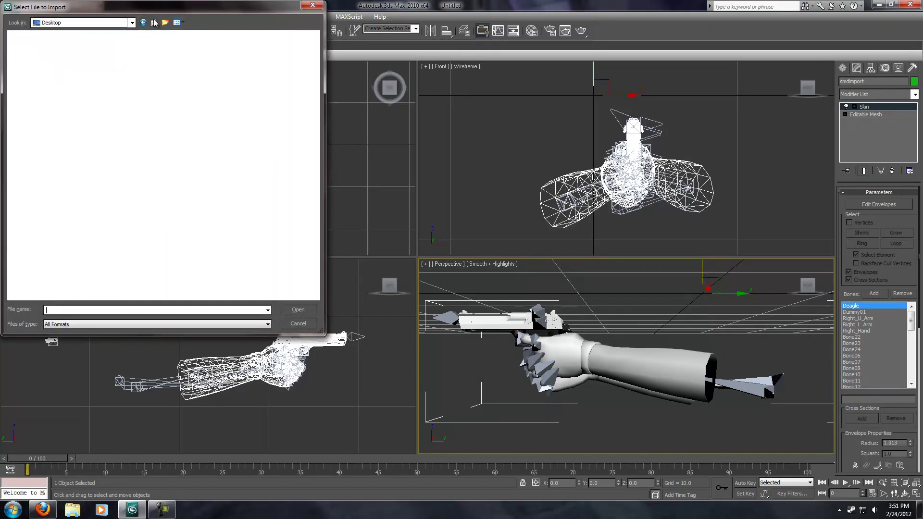
double_click(267, 57)
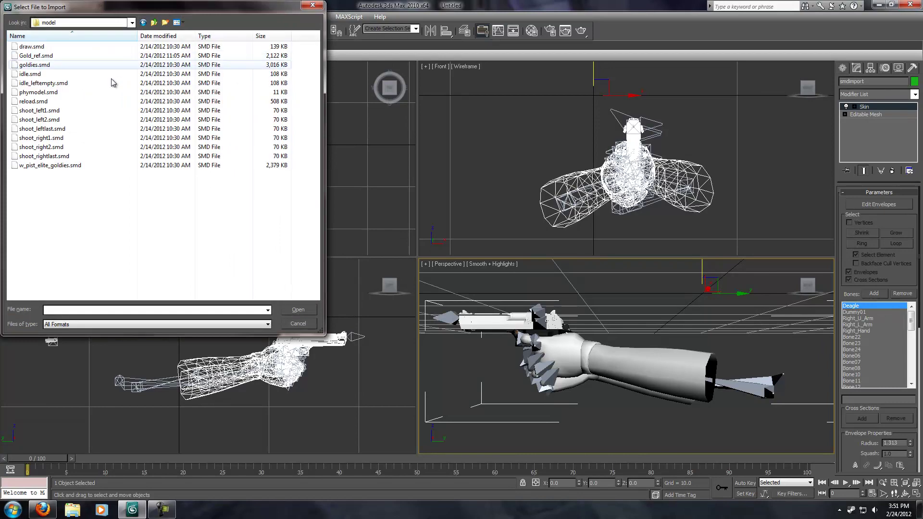
click(43, 65)
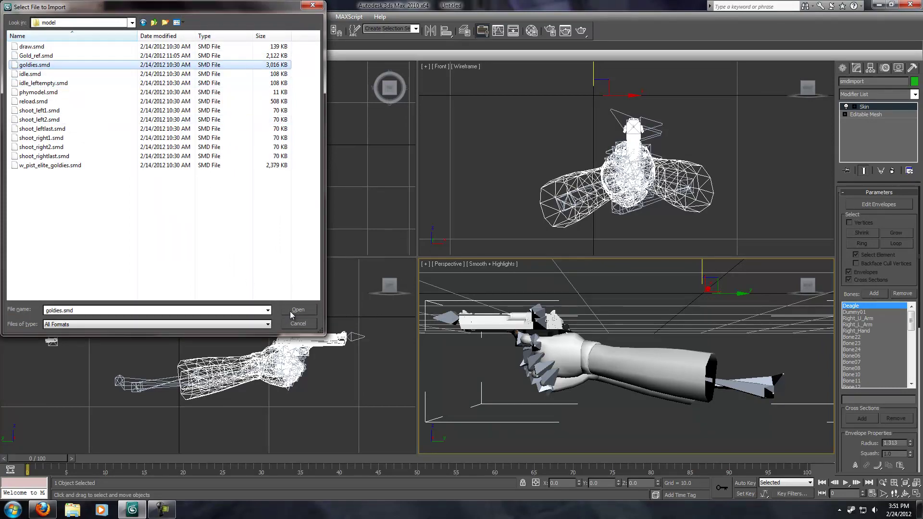
click(290, 310)
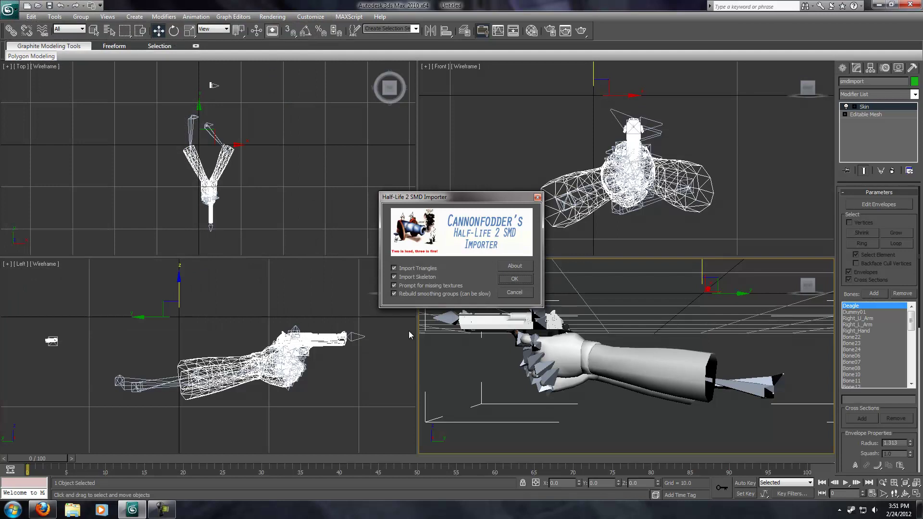
Import the mesh without its skeleton, skipping the missing slide.tga and v_hands.tga textures and accepting smdimport01 as the new name
click(411, 276)
click(513, 280)
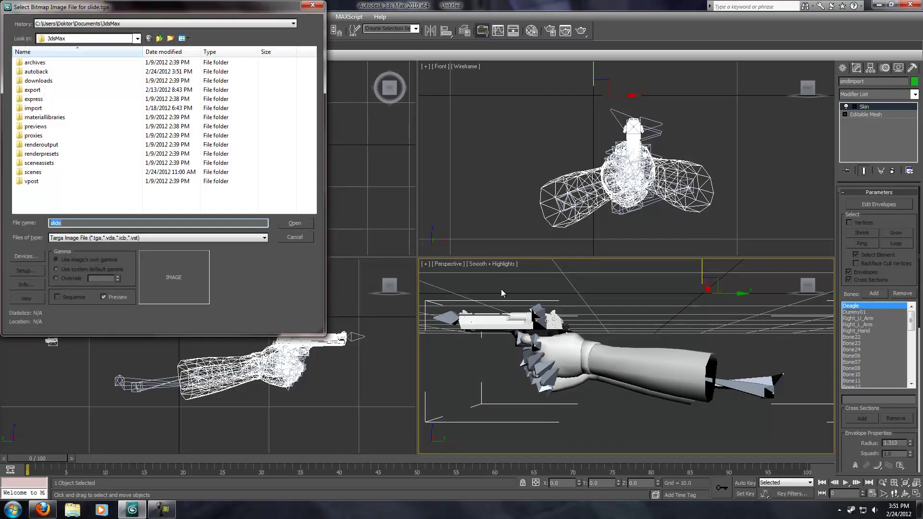
click(296, 241)
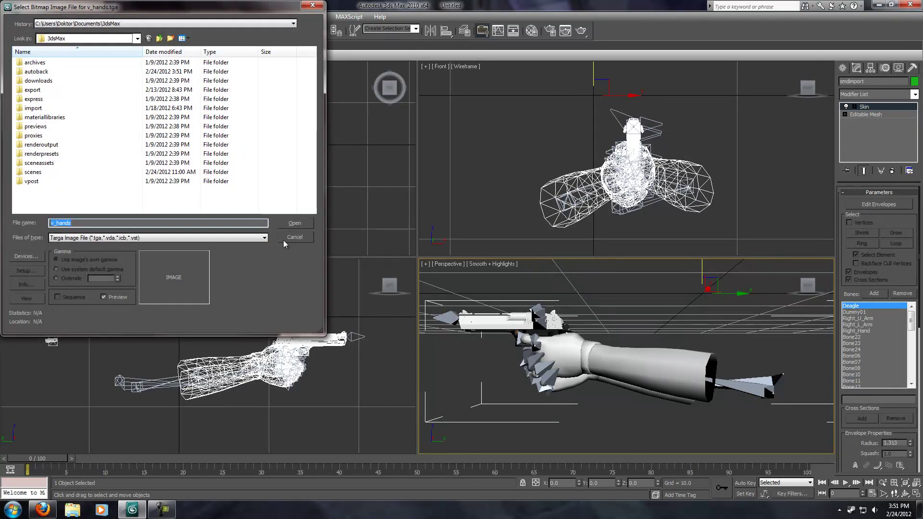
click(293, 241)
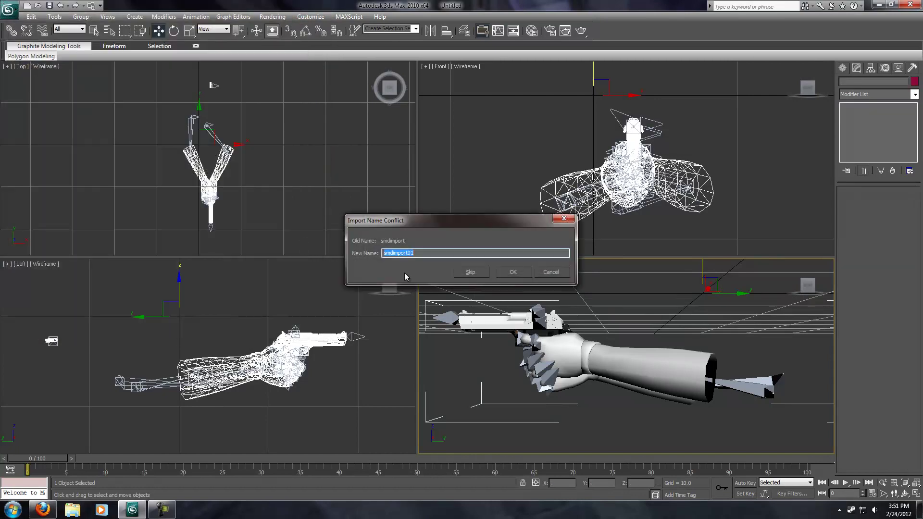
click(514, 272)
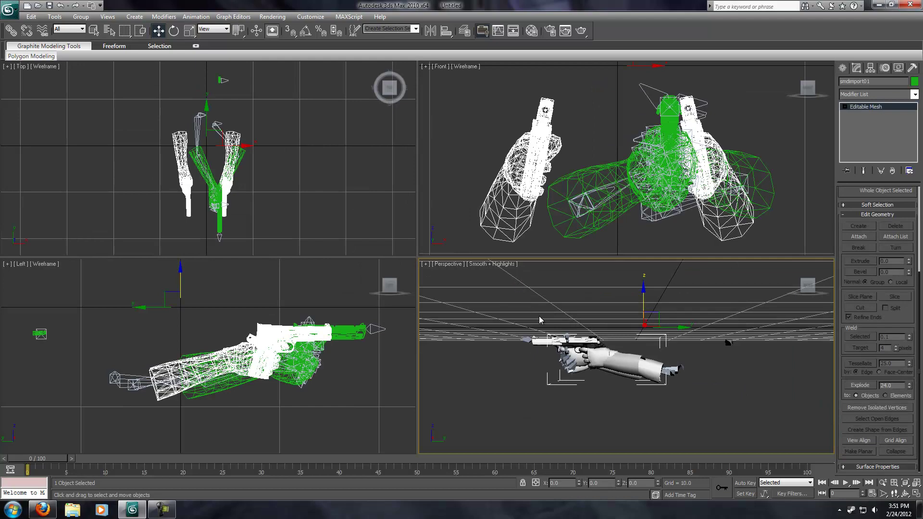
Maximize the Perspective viewport and move the dual-pistol mesh up about 12.4 units in Z, clear of the Desert Eagle model
click(425, 264)
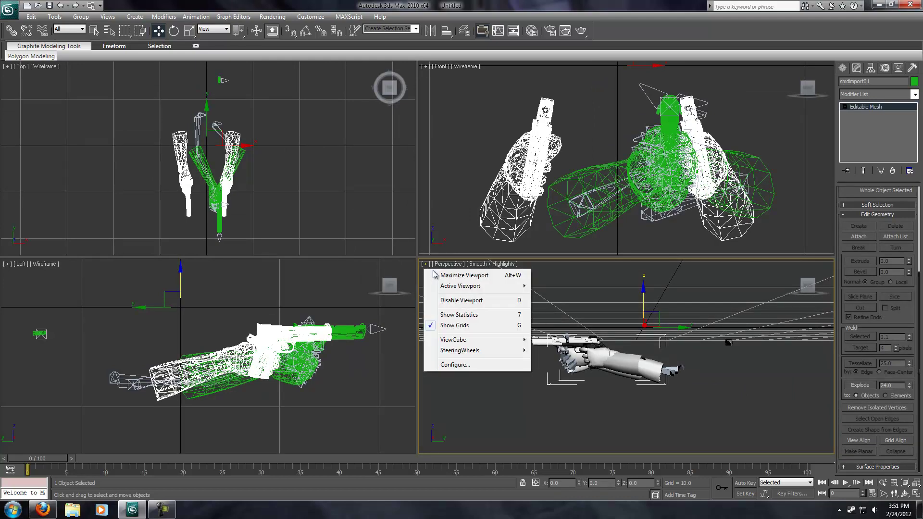
click(456, 275)
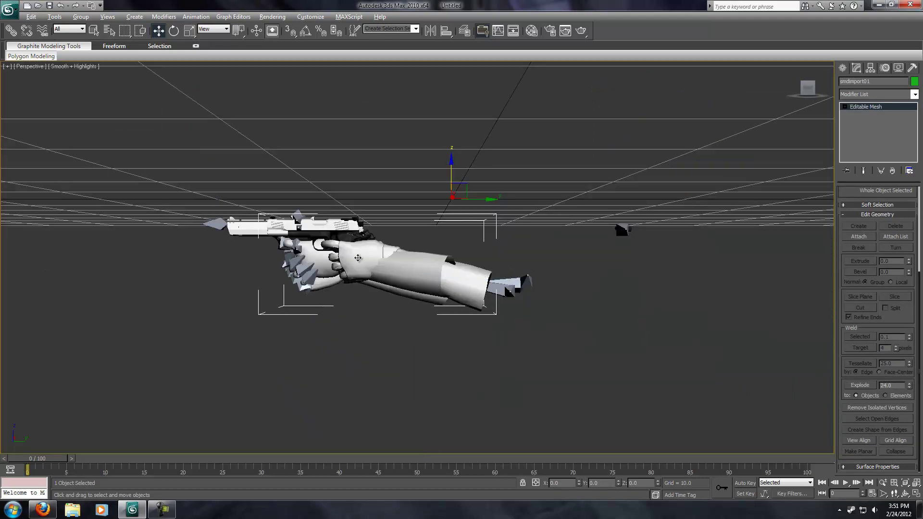
alt+middle_drag(386, 290, 493, 266)
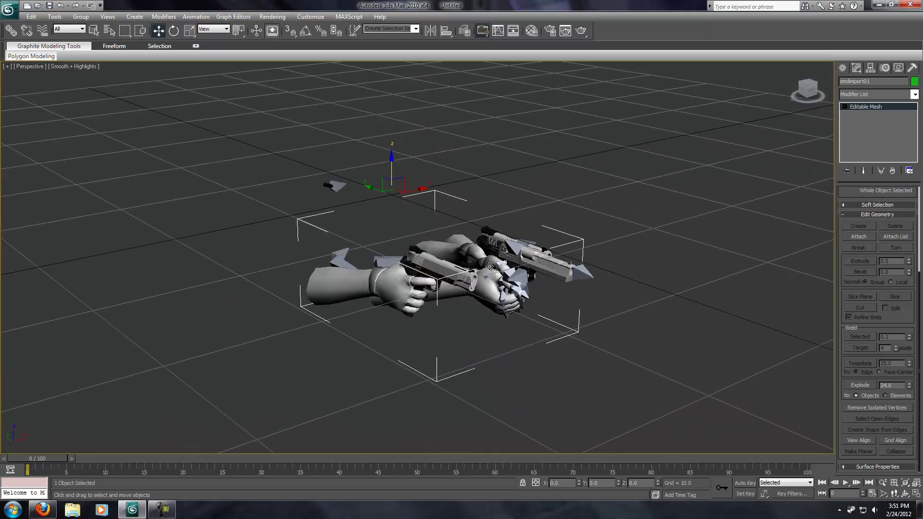
drag(390, 166, 401, 15)
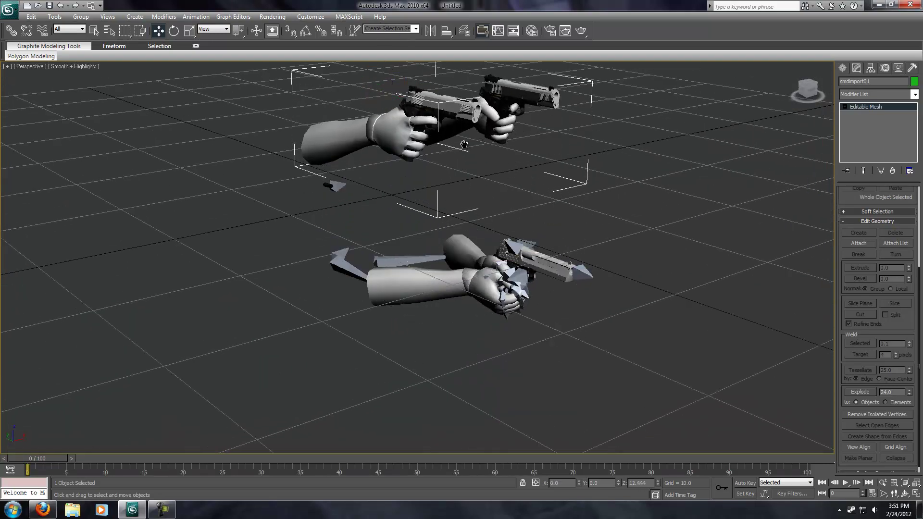
Compare the raised dual-pistol mesh with the Desert Eagle hands and bones below it from several views
middle_drag(466, 147, 473, 220)
scroll(474, 222, up, 4)
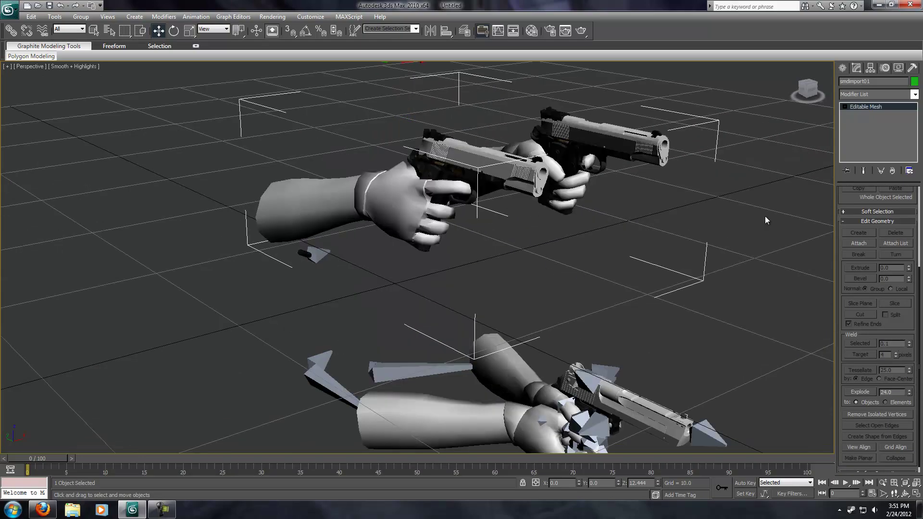
drag(800, 86, 593, 127)
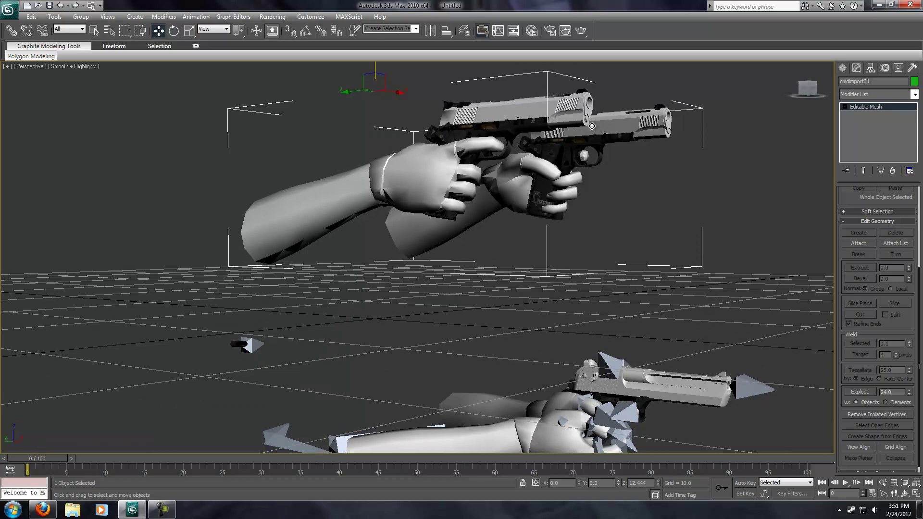
middle_drag(655, 366, 634, 230)
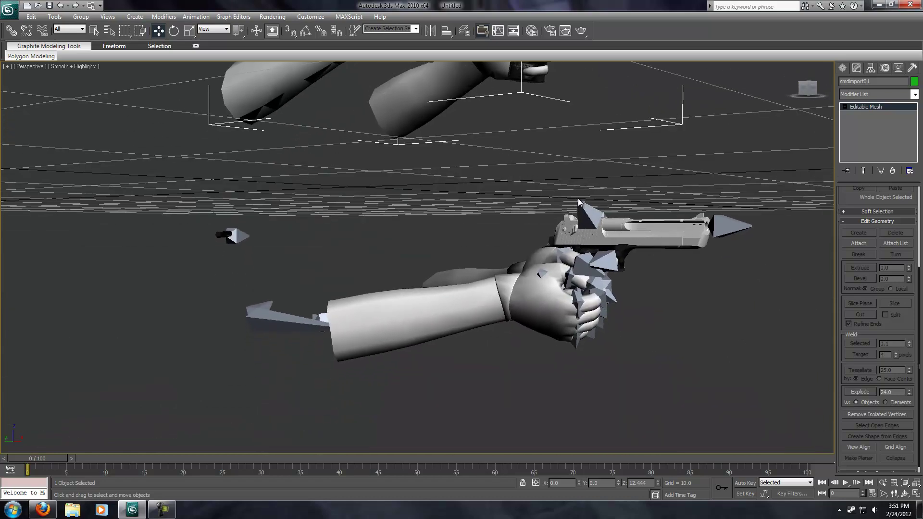
scroll(578, 198, up, 3)
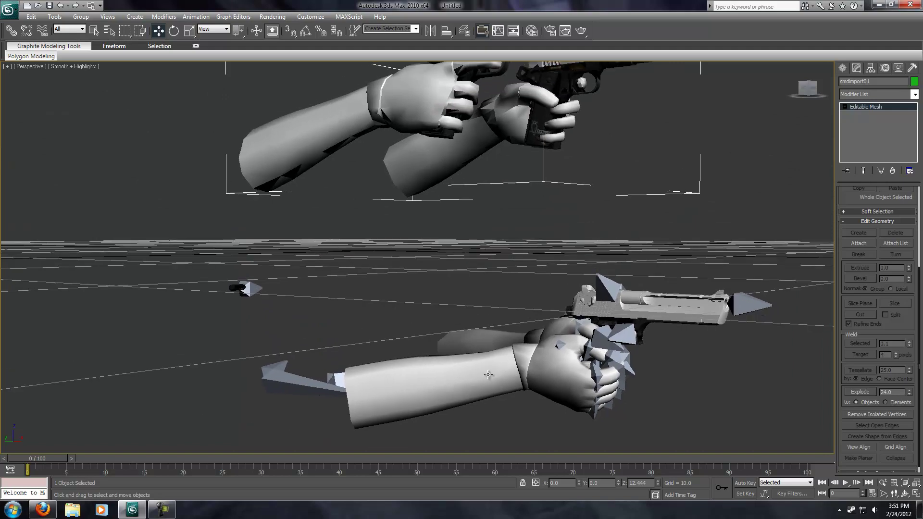
middle_drag(538, 293, 518, 372)
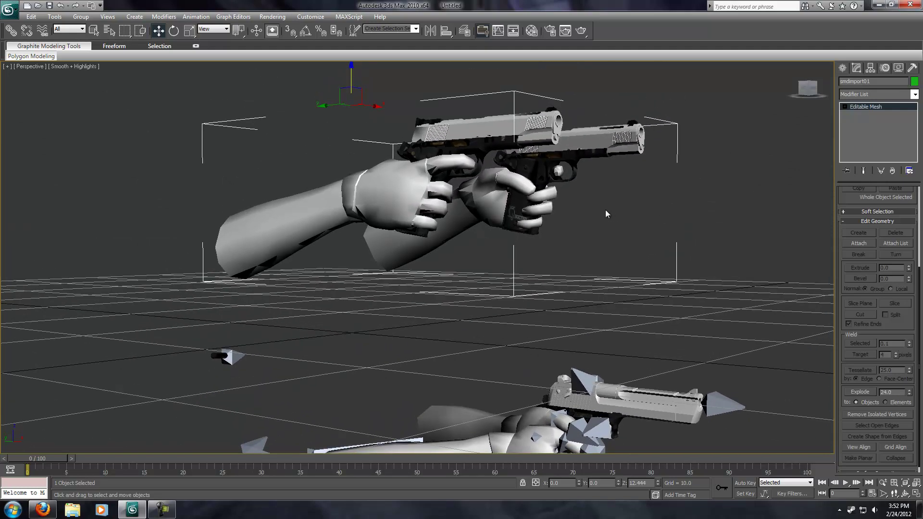
Delete both arms and the pistol on the far side from the Desert Eagle at Element level, keeping a single pistol
alt+middle_drag(503, 178, 556, 201)
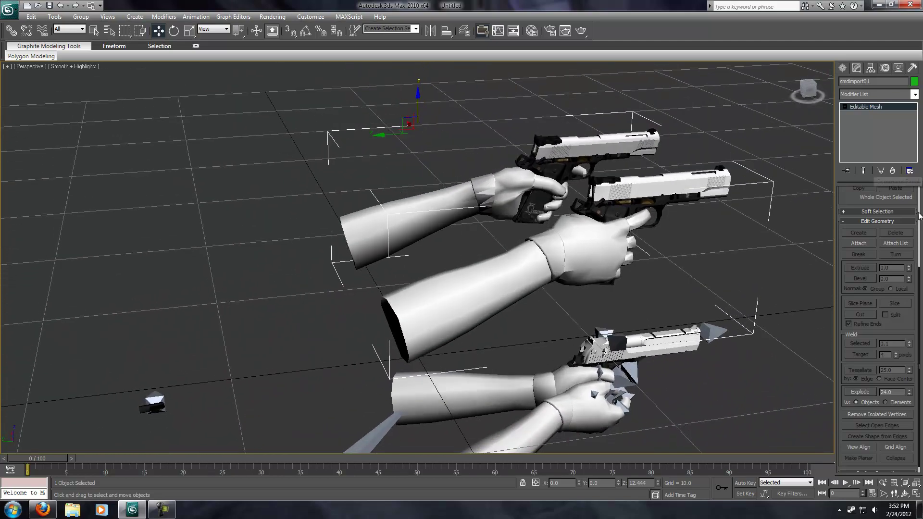
scroll(919, 269, up, 5)
click(900, 207)
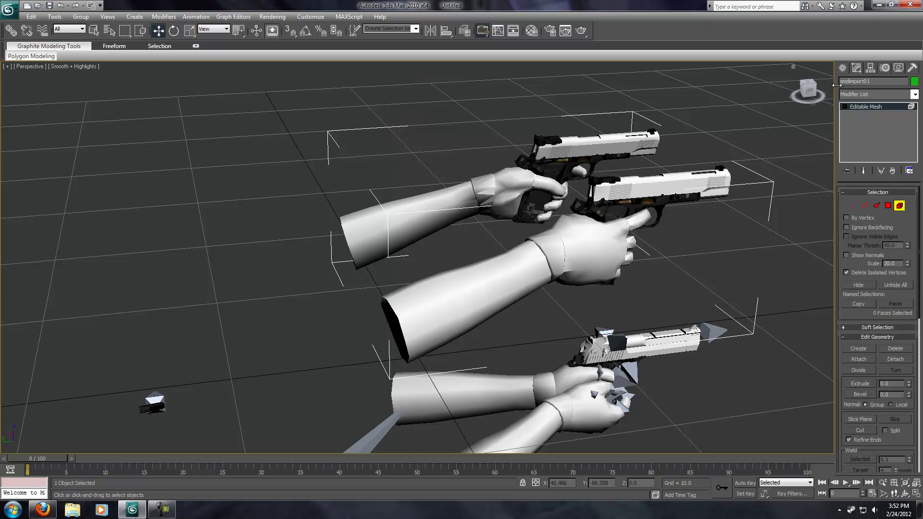
click(842, 68)
click(856, 68)
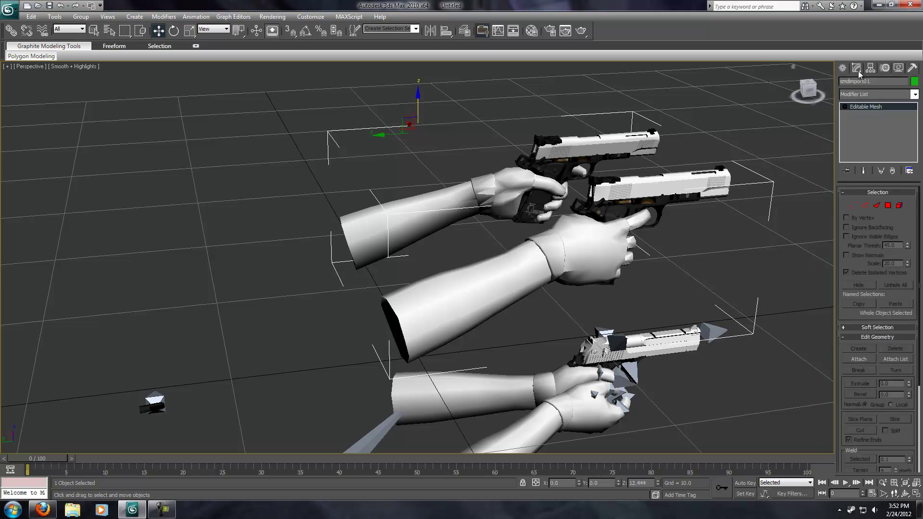
click(846, 108)
click(864, 145)
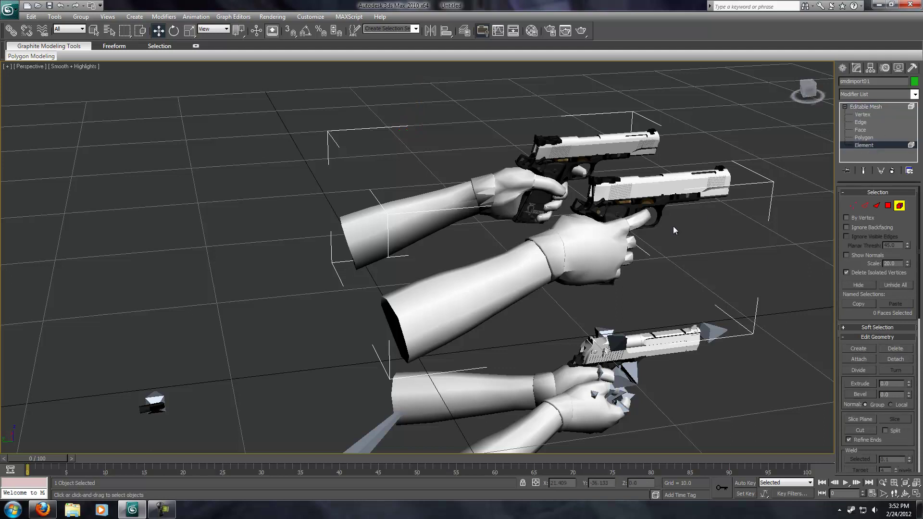
click(507, 278)
ctrl+click(436, 209)
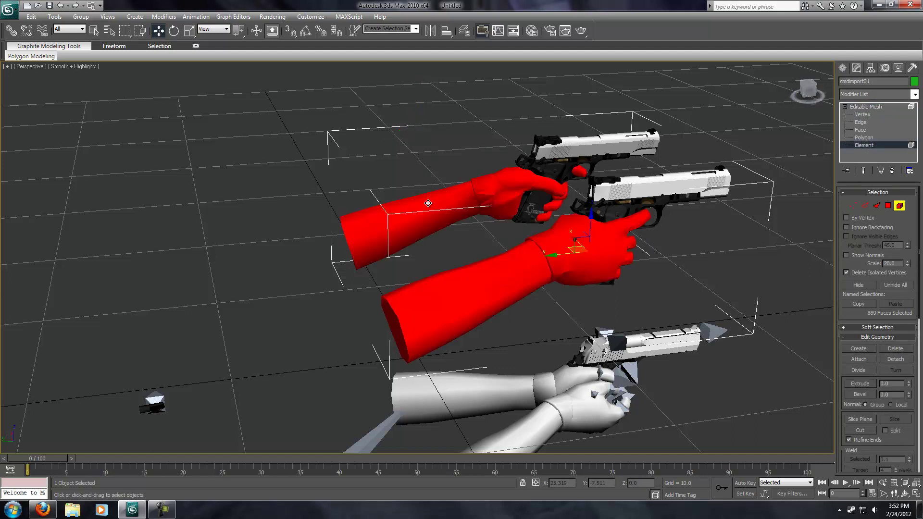
alt+middle_drag(693, 215, 768, 239)
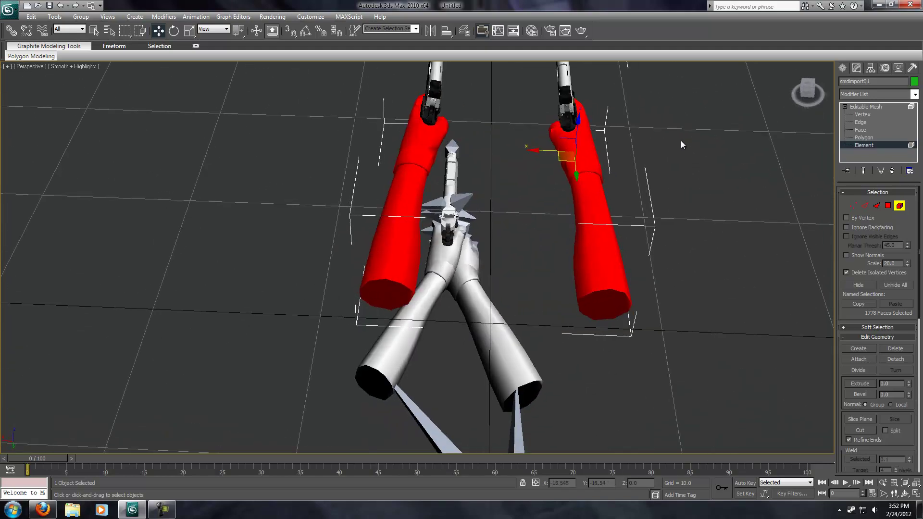
alt+middle_drag(681, 142, 678, 255)
drag(649, 93, 516, 311)
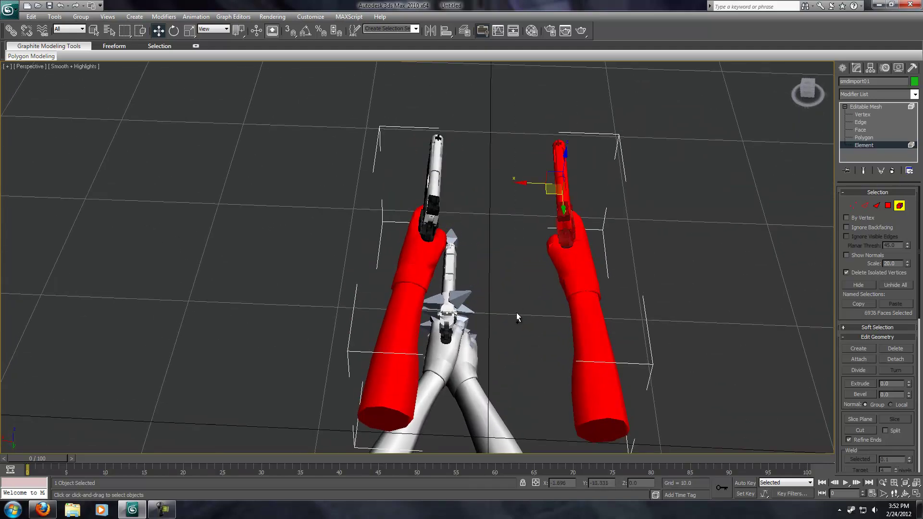
key(Delete)
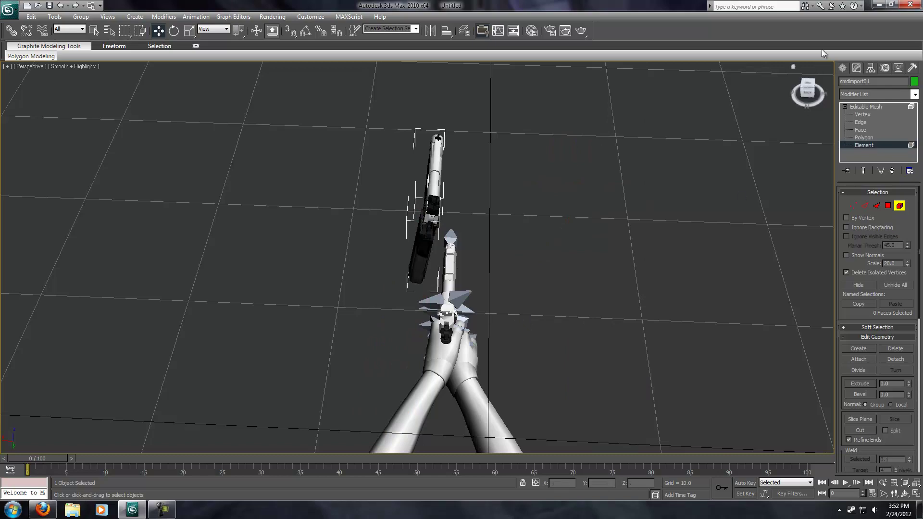
Inspect the remaining pistol from the side and front, and return to the four-viewport layout
click(812, 94)
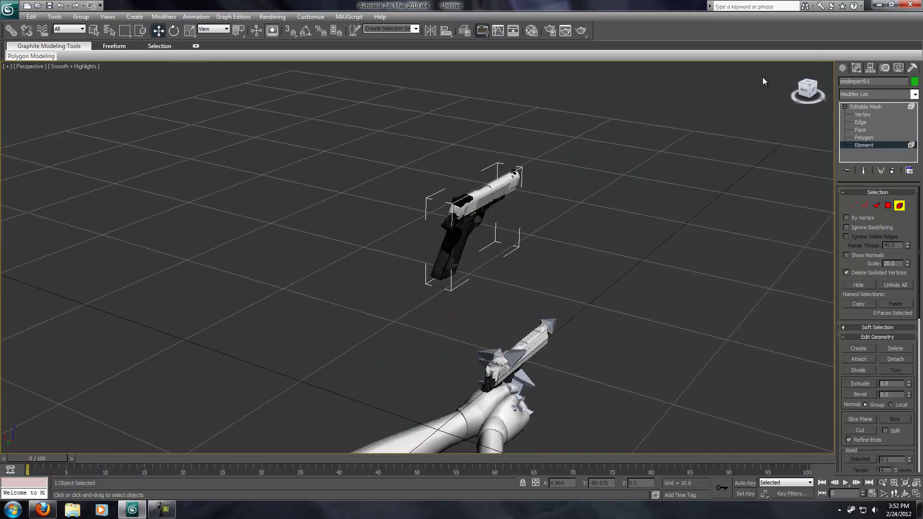
click(845, 107)
click(806, 92)
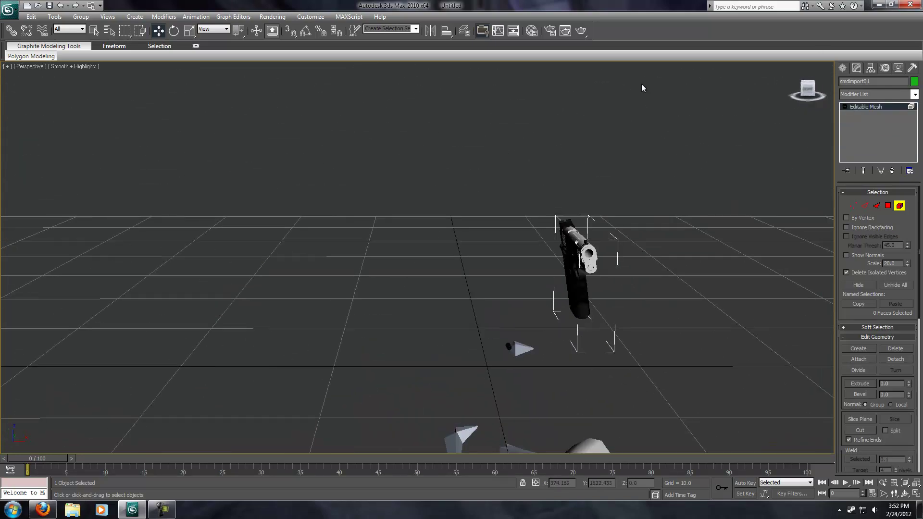
middle_drag(721, 372, 696, 252)
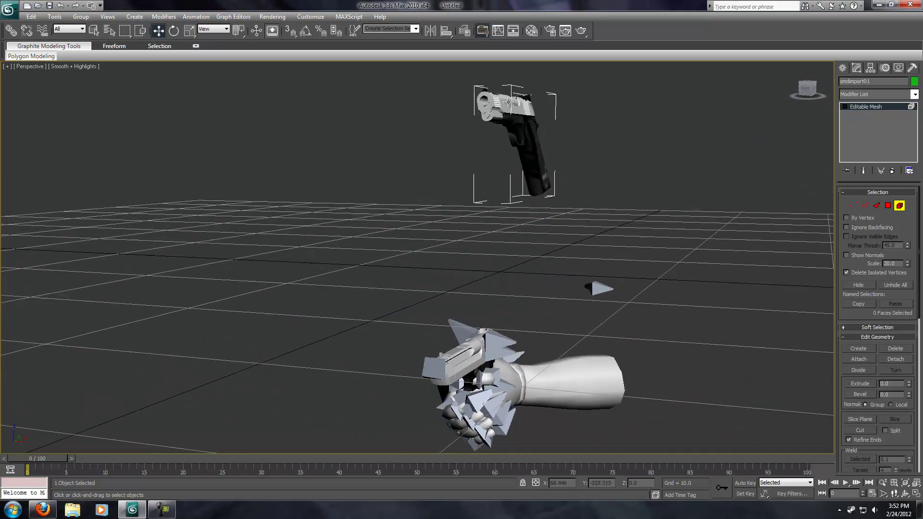
click(8, 66)
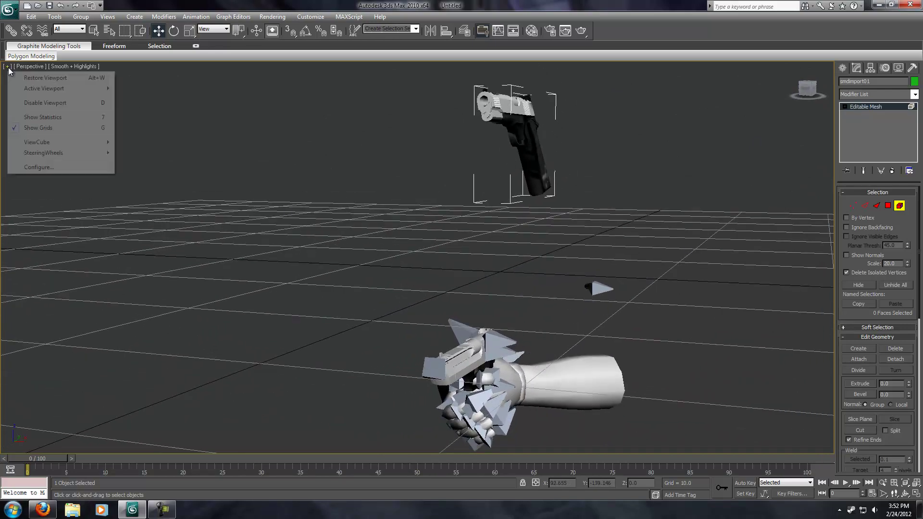
click(29, 74)
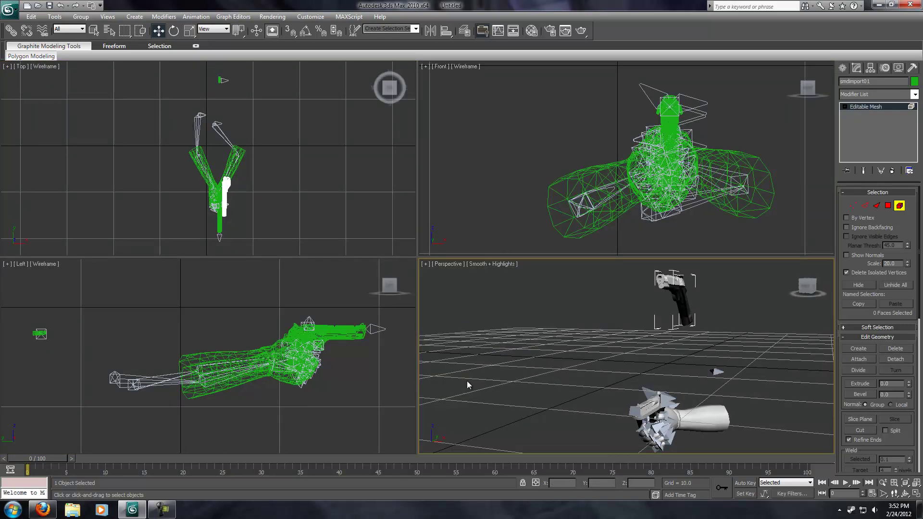
Leave element editing and move the whole pistol mesh over the Desert Eagle in the Top view, to about X -1.1, Y -3.45
scroll(252, 183, up, 4)
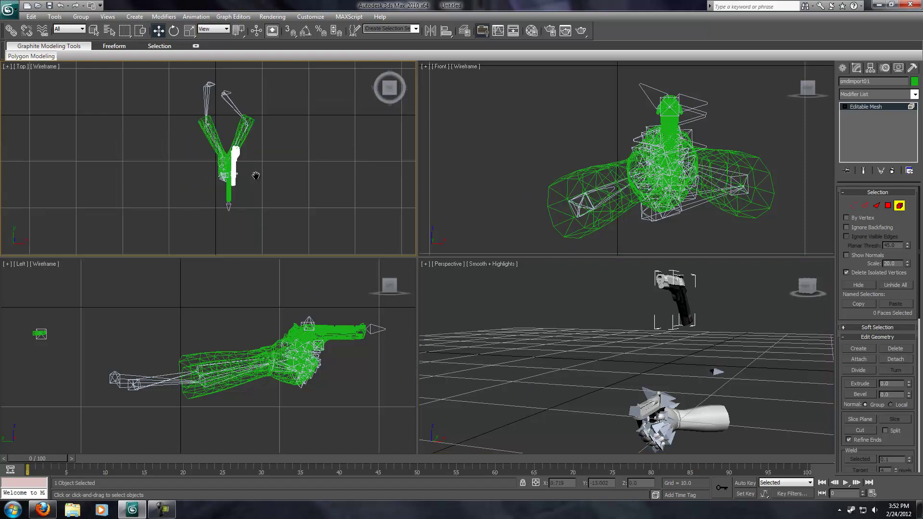
click(248, 162)
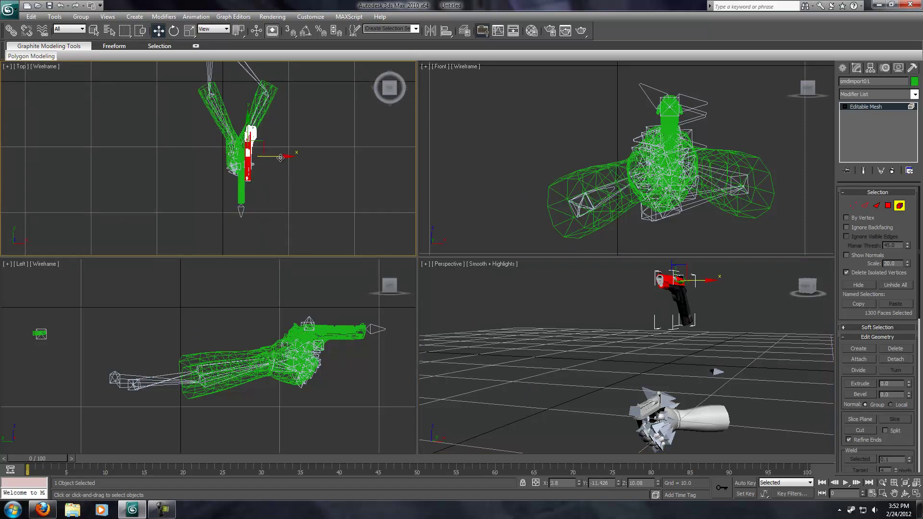
click(843, 68)
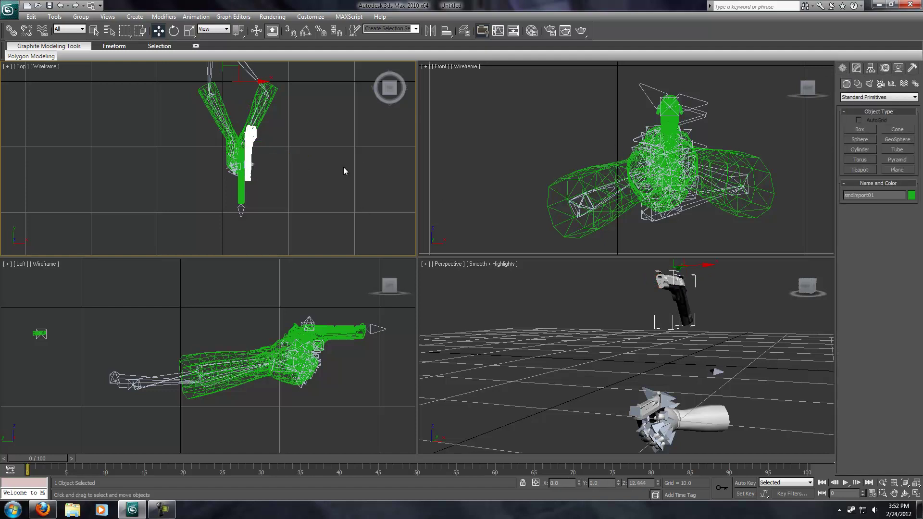
middle_drag(295, 149, 301, 173)
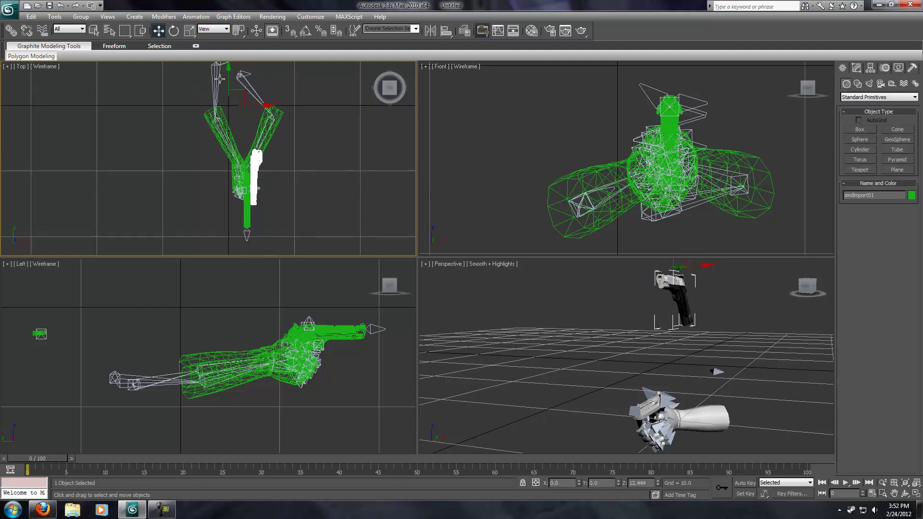
drag(228, 80, 255, 125)
scroll(214, 147, up, 3)
scroll(651, 143, down, 6)
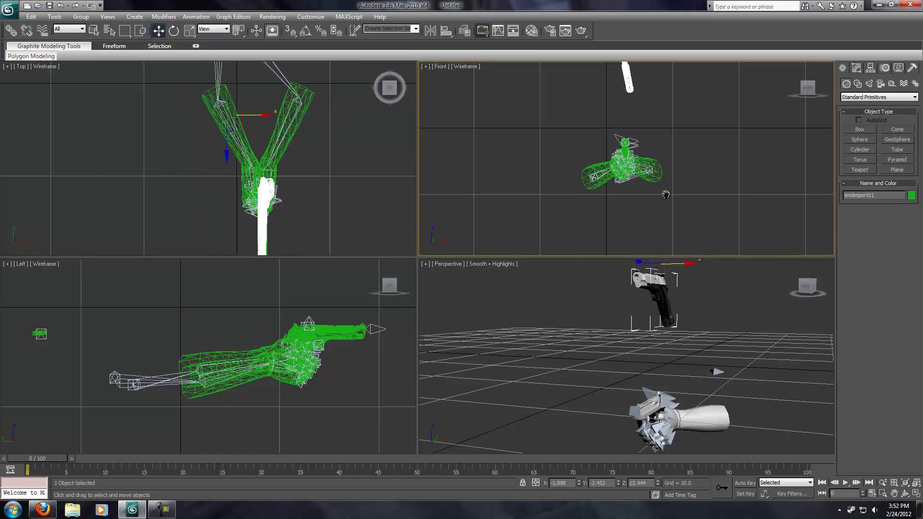
Lower the pistol onto the Desert Eagle and align it lengthwise in the Left view, to about Y -3.02, Z 0.1
middle_drag(651, 143, 654, 188)
drag(609, 80, 610, 155)
middle_drag(382, 371, 350, 374)
drag(191, 294, 215, 321)
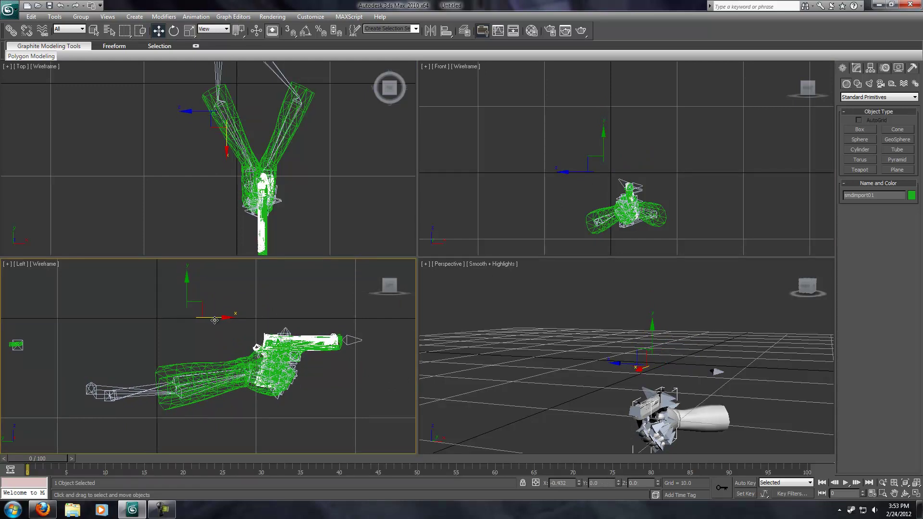
scroll(315, 358, up, 2)
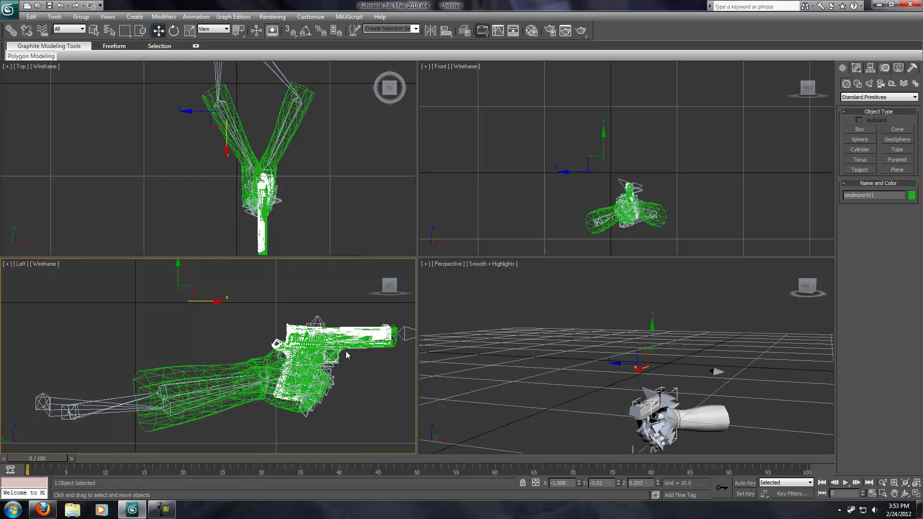
scroll(339, 339, up, 3)
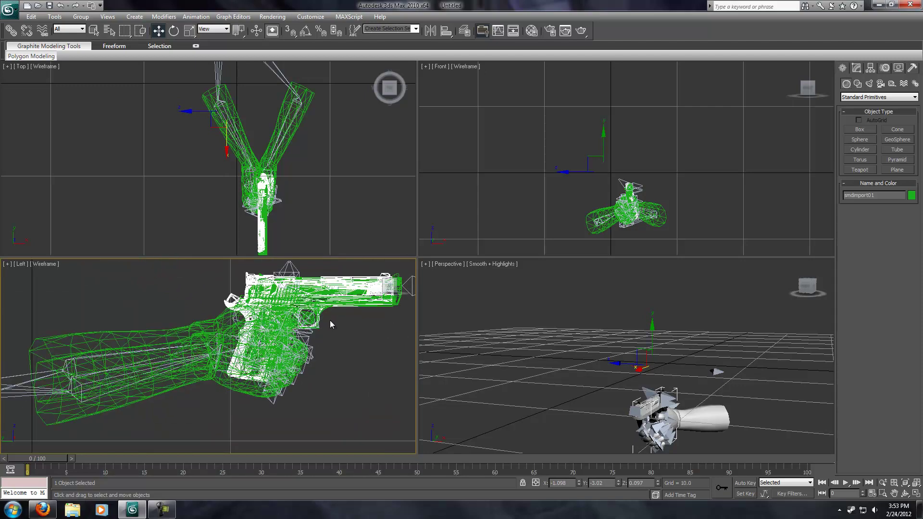
Maximize the Perspective viewport and examine from several angles how the new pistol fits the Desert Eagle, hands and bones
alt+middle_drag(670, 411, 598, 396)
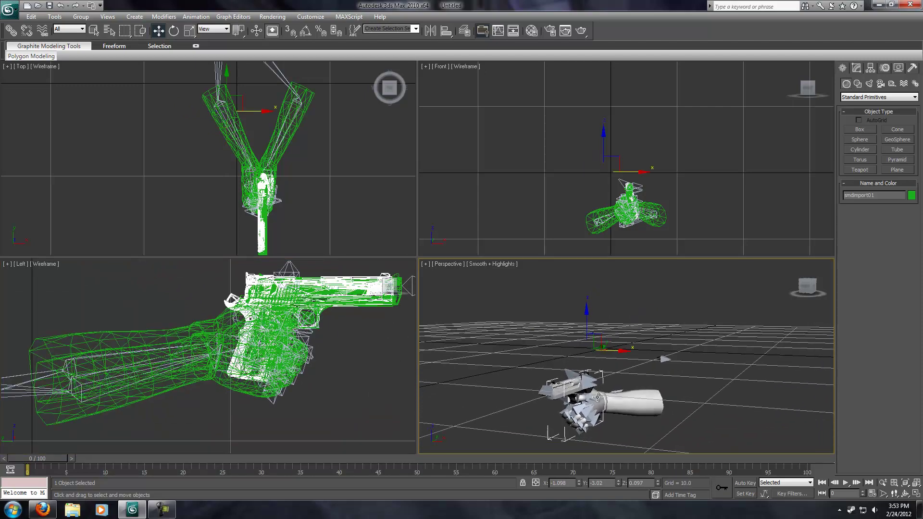
click(425, 265)
click(447, 271)
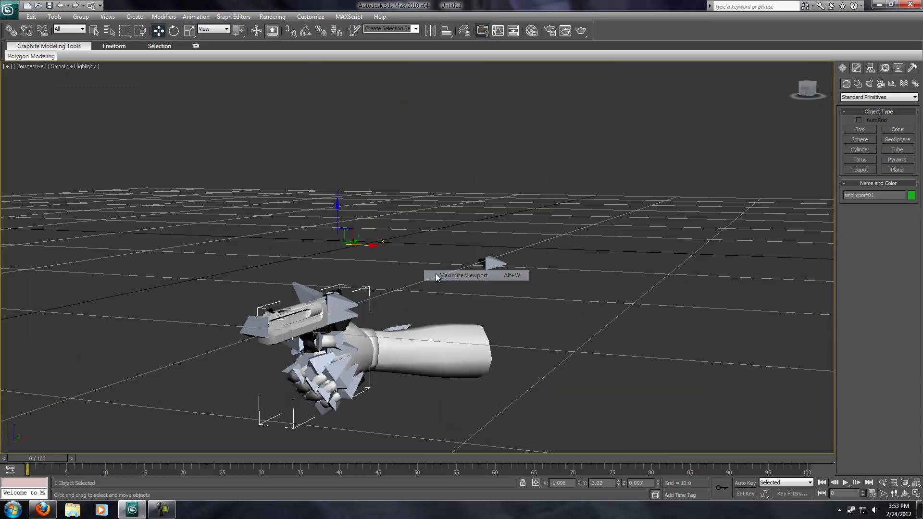
alt+middle_drag(317, 314, 395, 319)
scroll(396, 318, up, 3)
middle_drag(537, 356, 487, 247)
scroll(488, 247, up, 2)
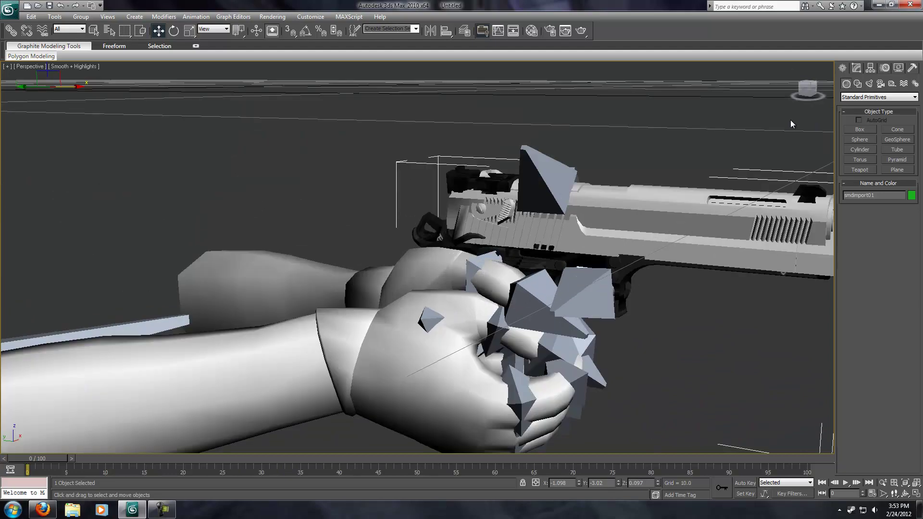
drag(807, 88, 730, 88)
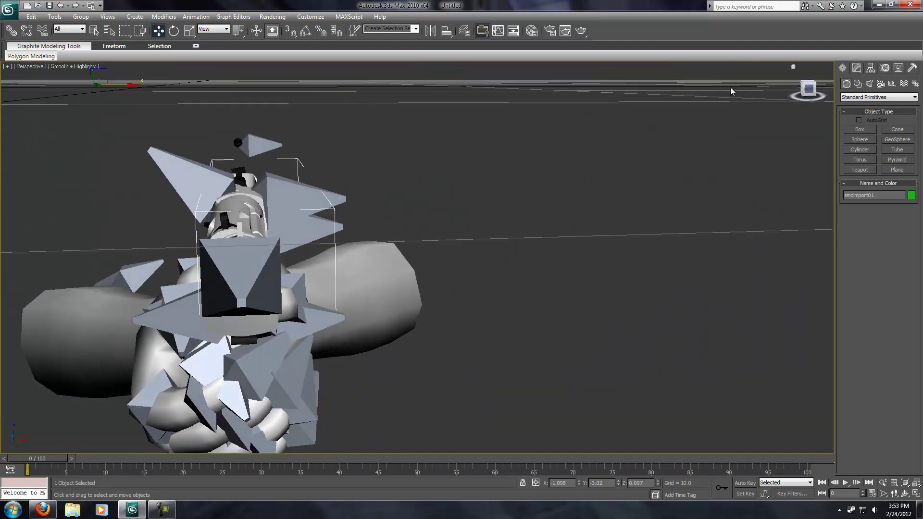
alt+middle_drag(292, 319, 474, 295)
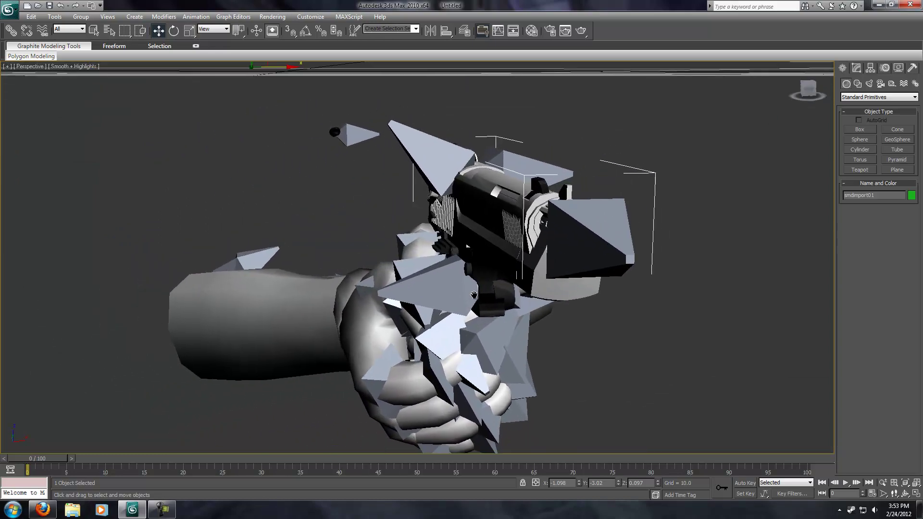
alt+middle_drag(534, 215, 457, 218)
alt+middle_drag(312, 256, 391, 134)
Select the original Desert Eagle mesh and turn on envelope editing in its Skin modifier
right_click(385, 140)
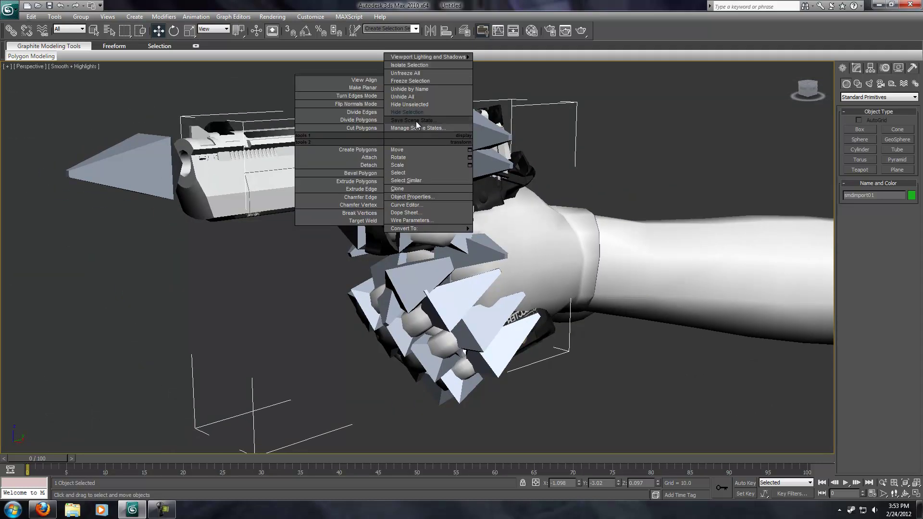
key(Escape)
click(344, 172)
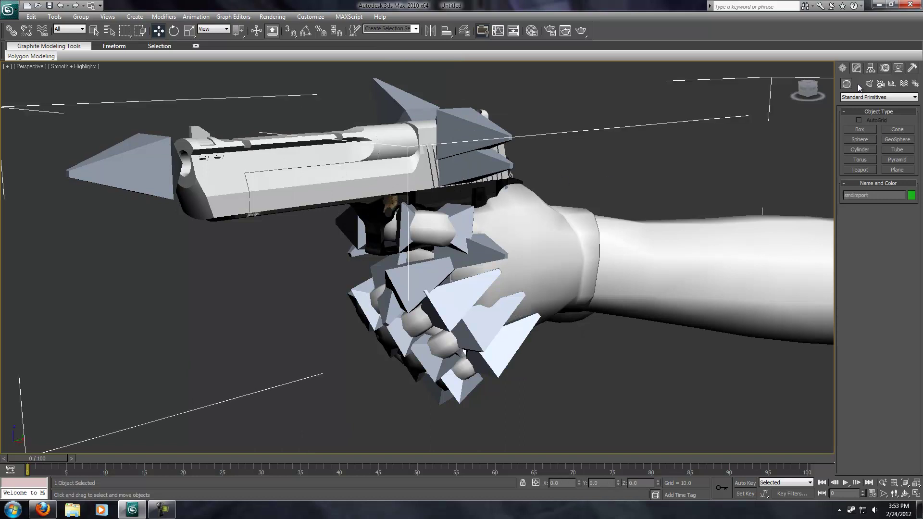
click(856, 67)
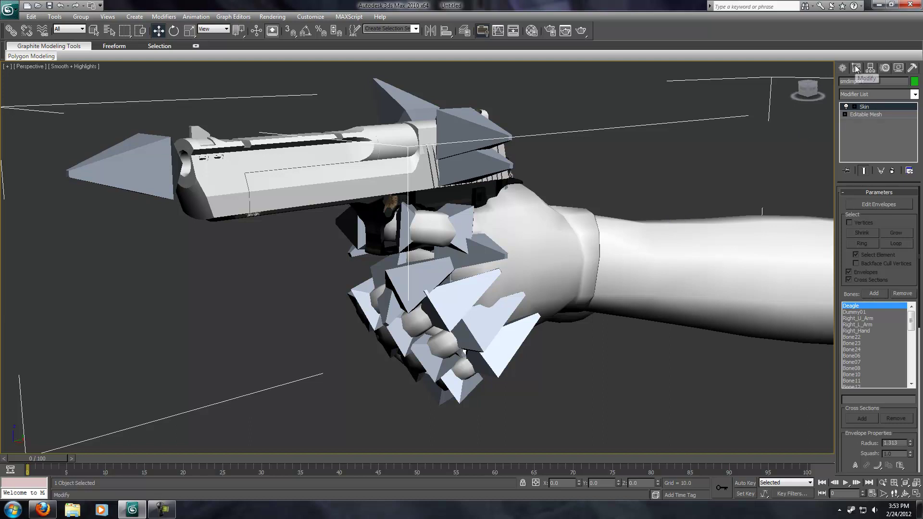
click(875, 205)
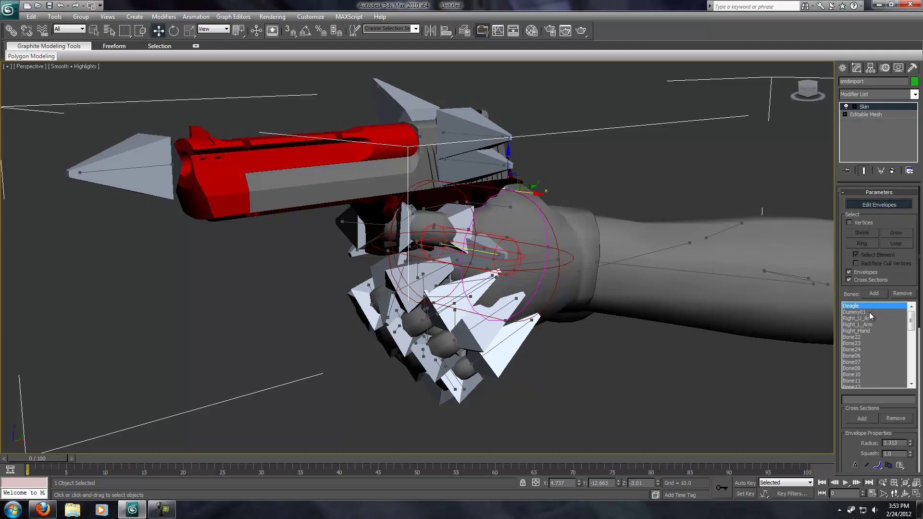
Check which parts of the Desert Eagle mesh the Deagle, Dummy01, Slide and Mag bones influence
key(Down)
key(Down)
key(Down)
key(Down)
key(Down)
key(Down)
key(Down)
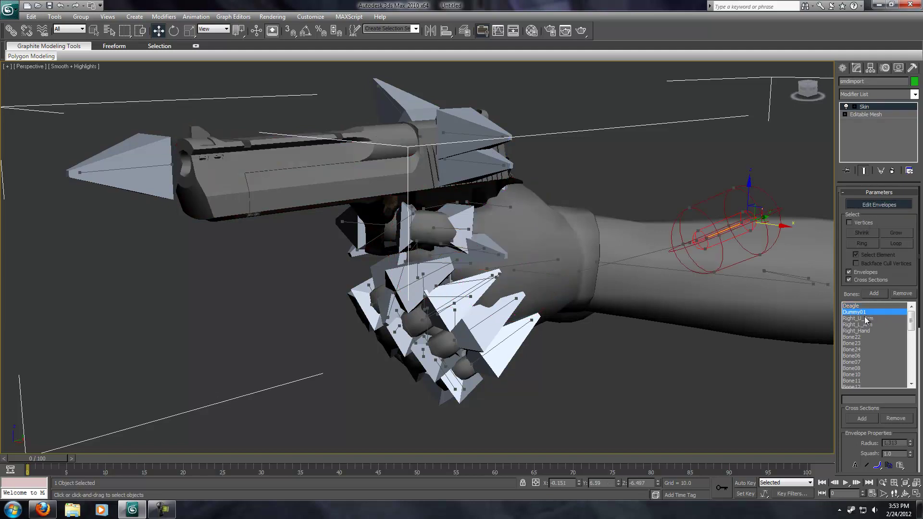
click(851, 307)
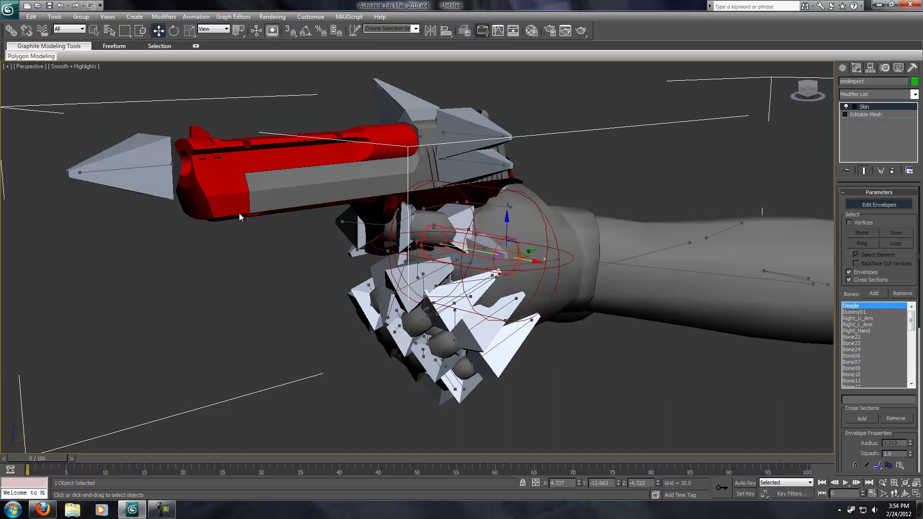
drag(910, 321, 913, 380)
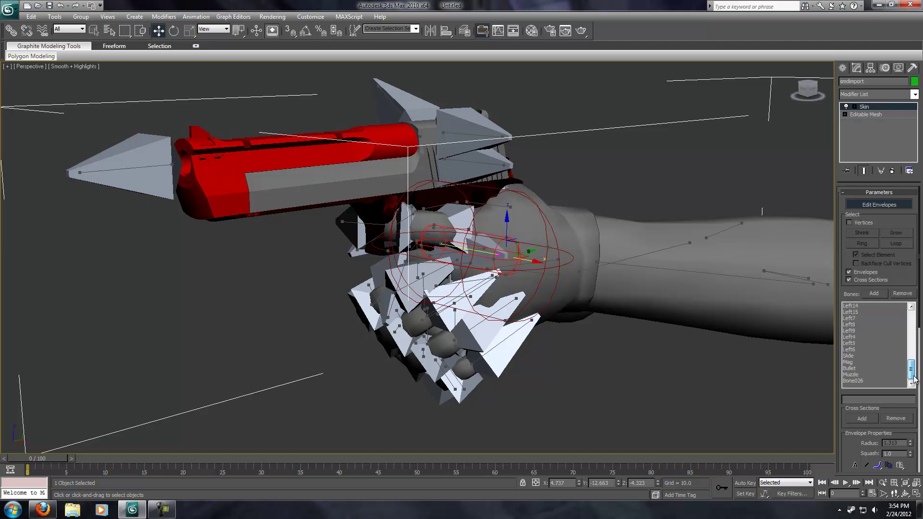
click(850, 355)
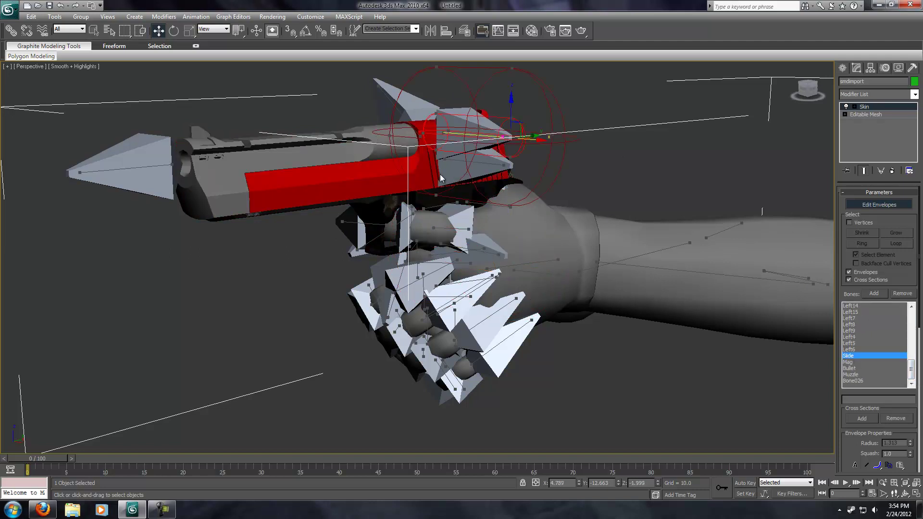
click(862, 362)
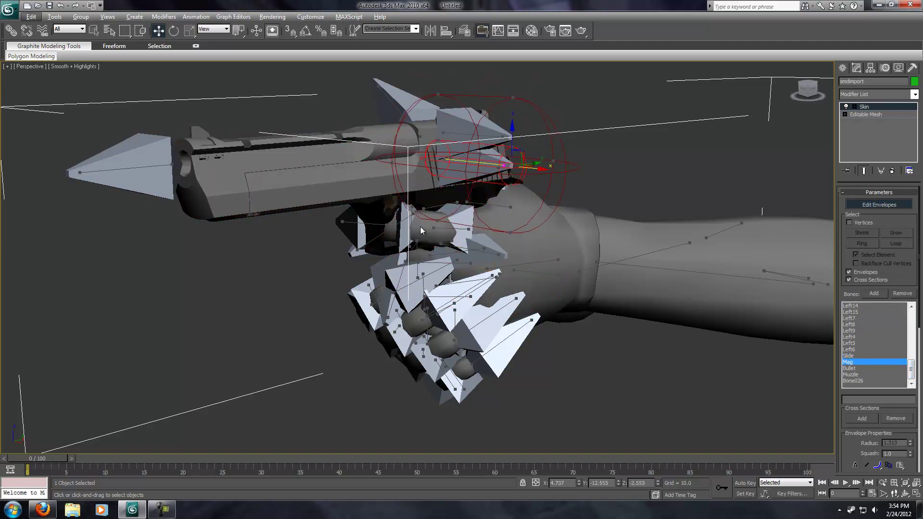
Check which parts of the Desert Eagle mesh the Bullet and Muzzle bones influence
alt+middle_drag(427, 232, 600, 134)
alt+middle_drag(468, 135, 738, 379)
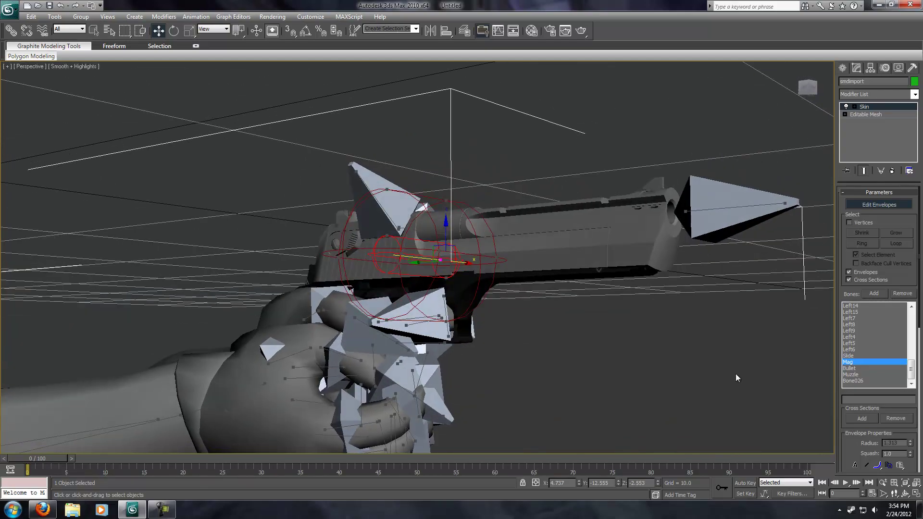
click(857, 374)
click(849, 369)
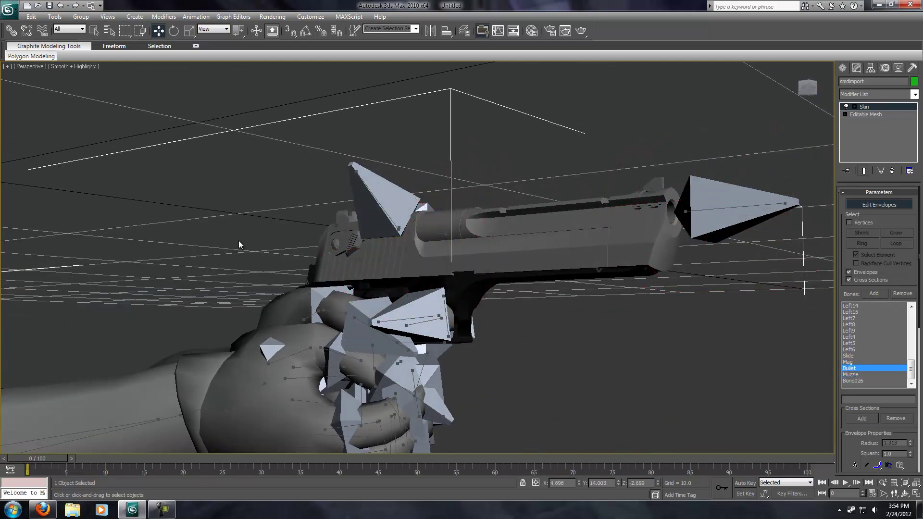
middle_drag(238, 244, 453, 295)
middle_drag(259, 320, 245, 244)
drag(802, 88, 680, 222)
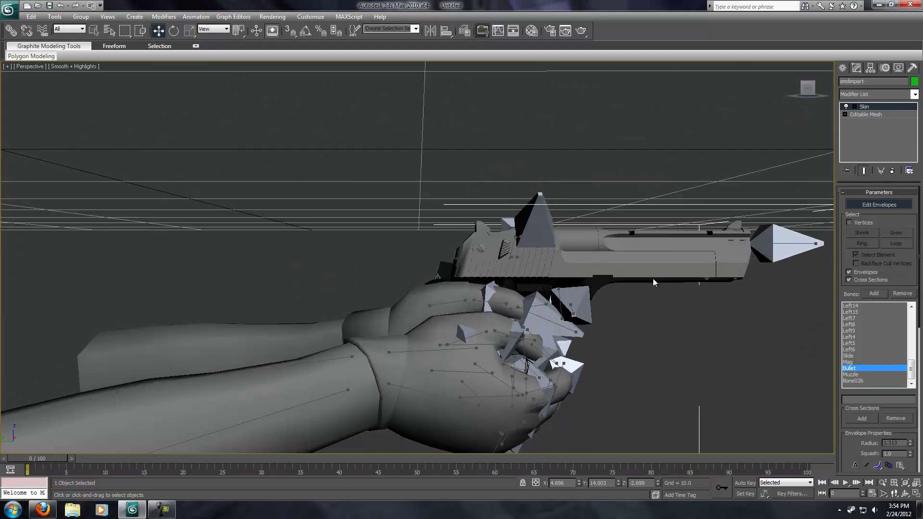
scroll(664, 258, up, 4)
middle_drag(666, 231, 616, 217)
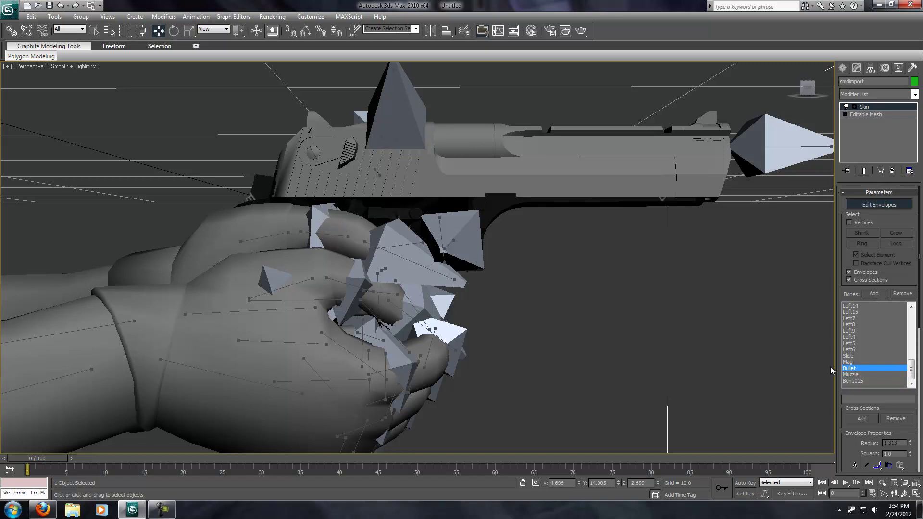
click(861, 376)
middle_drag(692, 283, 595, 289)
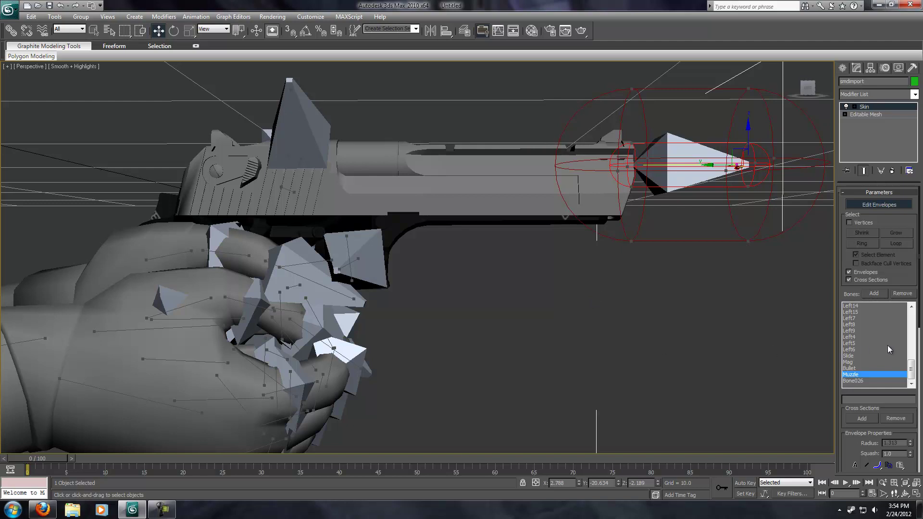
drag(912, 371, 910, 322)
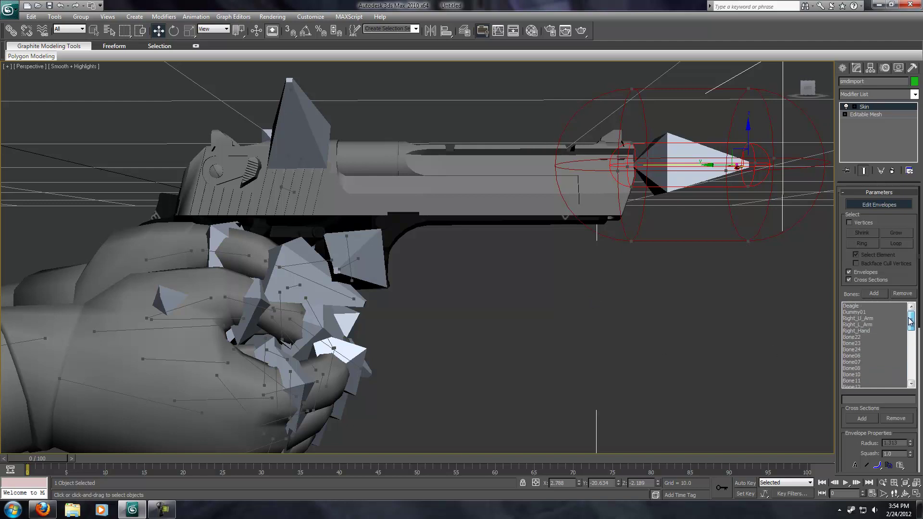
Switch to Element editing in the Editable Mesh level beneath the Skin modifier of the Desert Eagle mesh
click(845, 115)
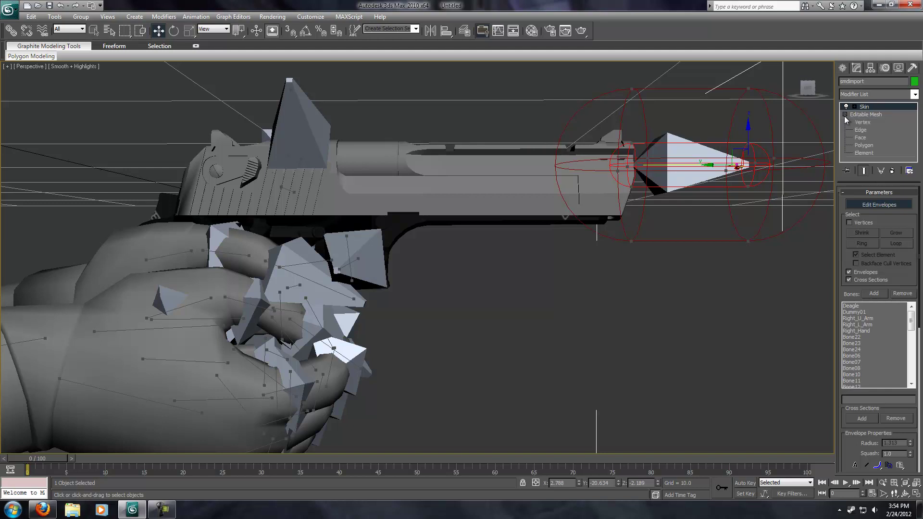
click(864, 153)
click(500, 282)
alt+middle_drag(624, 217, 685, 215)
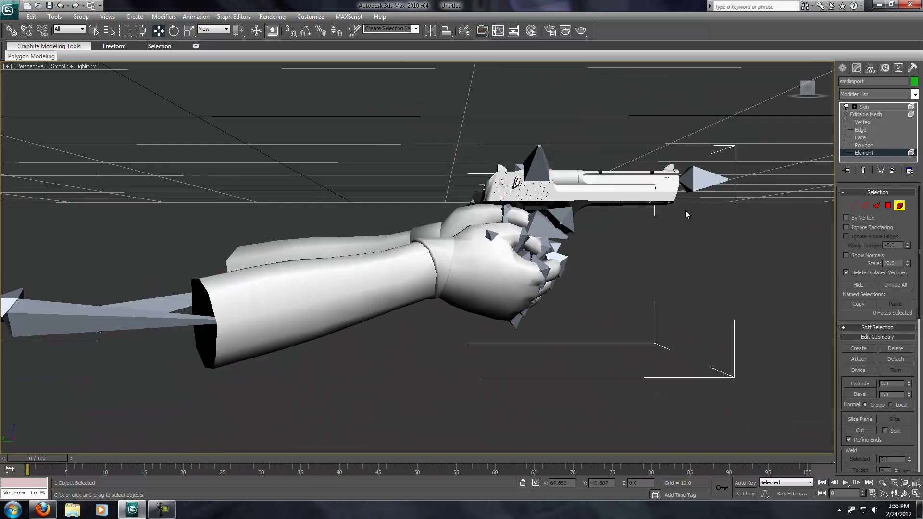
click(625, 185)
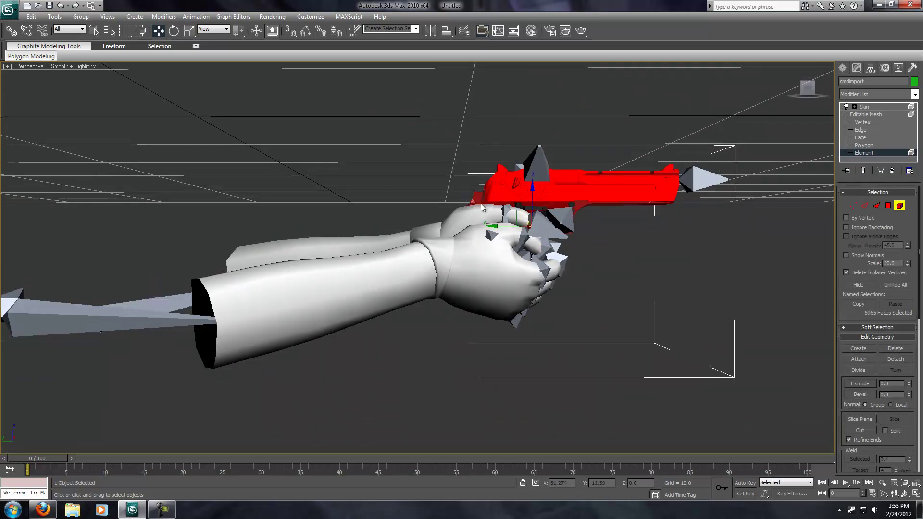
click(622, 218)
click(620, 187)
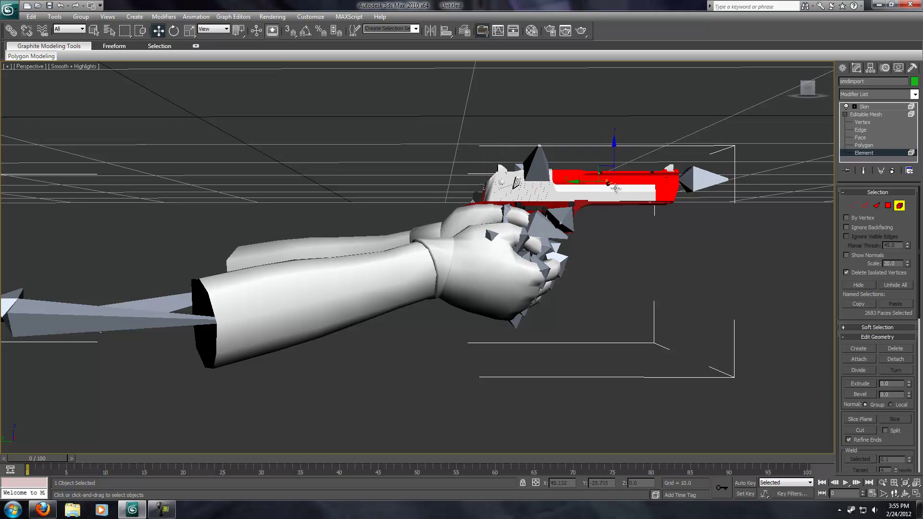
click(644, 240)
Select both arms and the small distant element, invert the selection, and delete the Desert Eagle elements from the mesh
middle_drag(361, 309, 452, 346)
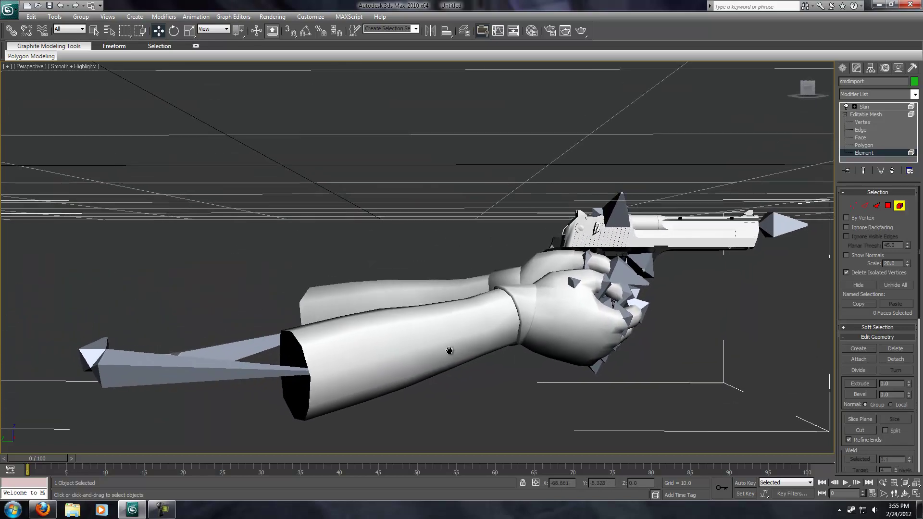
click(363, 316)
ctrl+click(346, 308)
scroll(287, 285, up, 5)
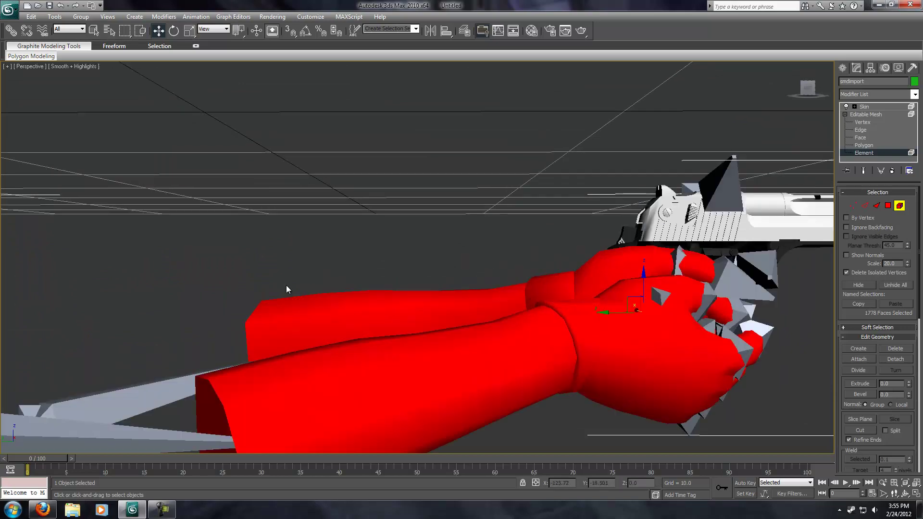
ctrl+click(187, 246)
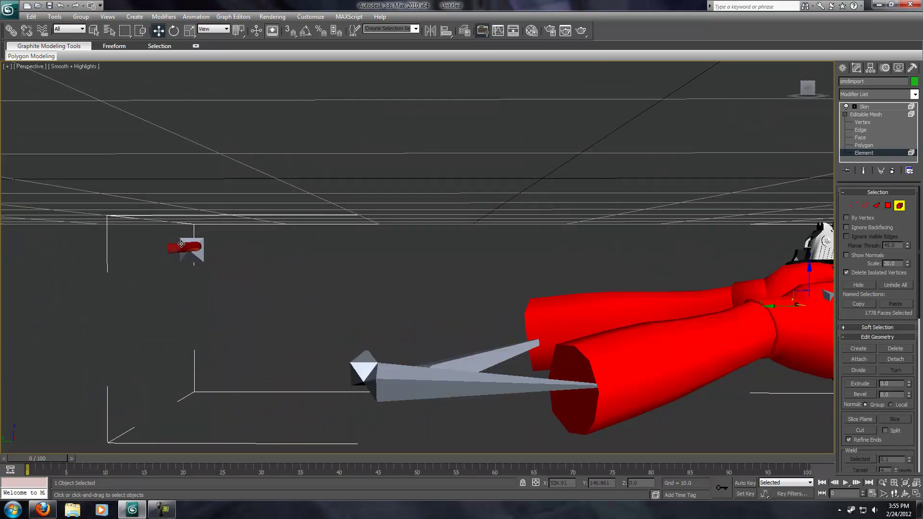
middle_drag(659, 288, 342, 309)
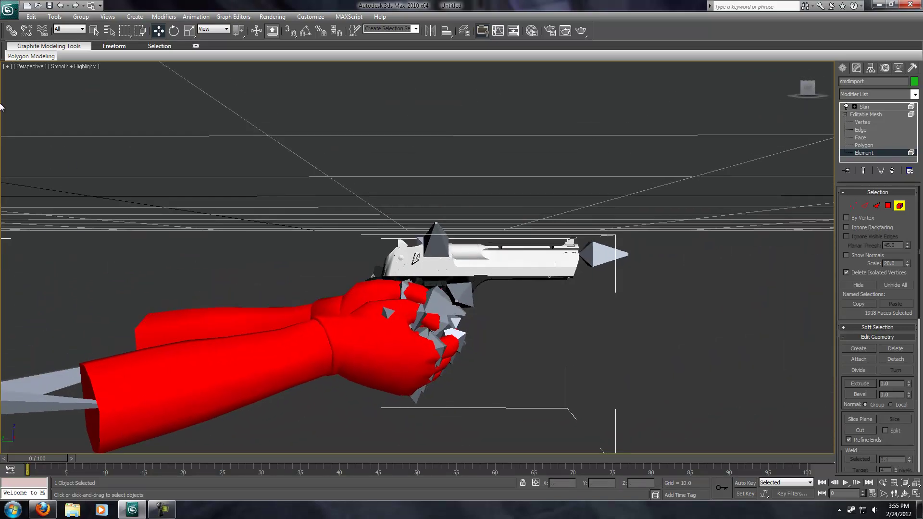
click(31, 16)
click(80, 181)
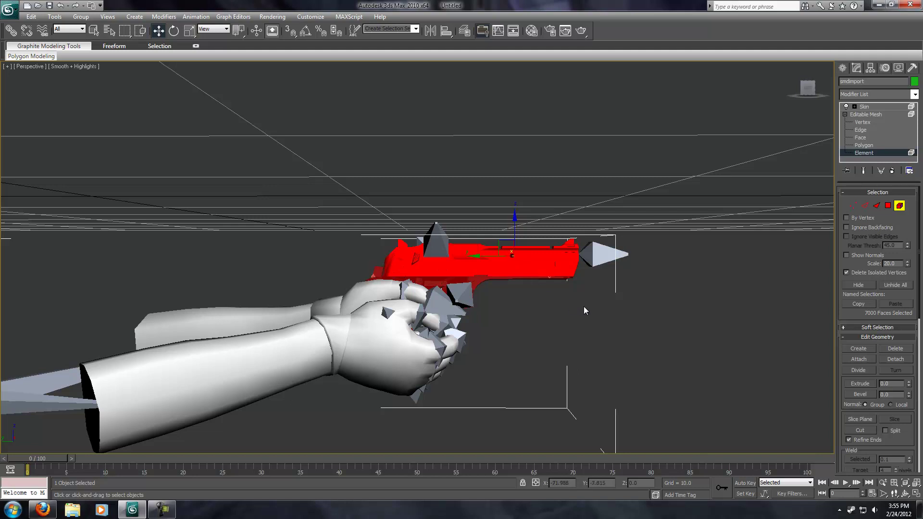
key(Delete)
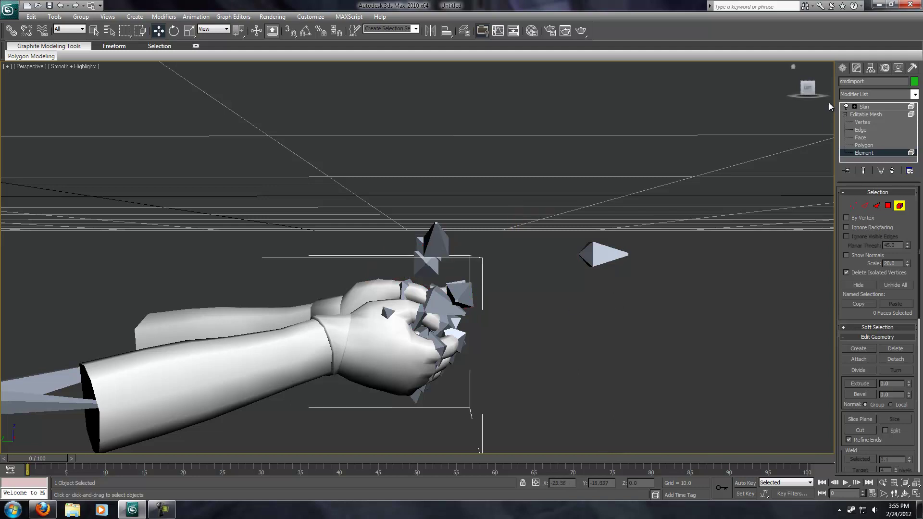
Rename the remaining mesh as arms and leave its modifier settings
double_click(860, 81)
text(arms)
click(842, 68)
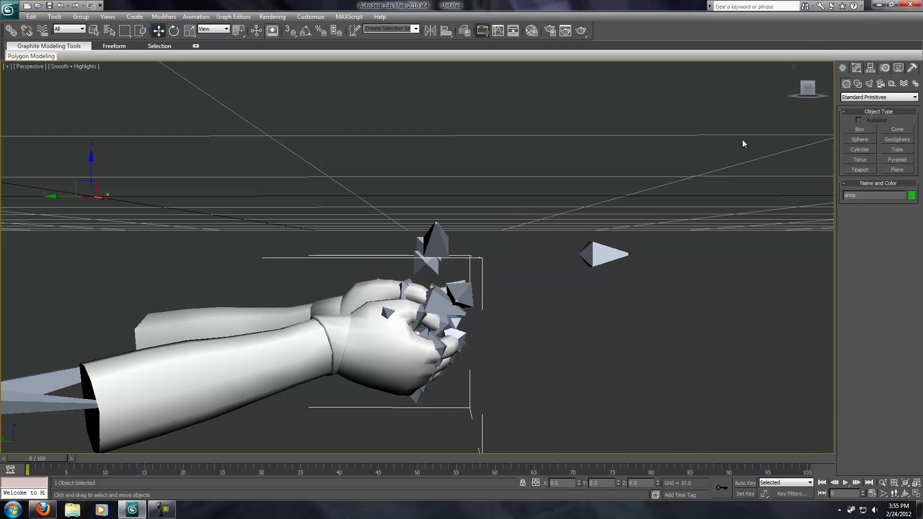
Unhide the new pistol so it shows together with the arms and bones
right_click(521, 235)
click(553, 190)
alt+middle_drag(500, 331, 355, 314)
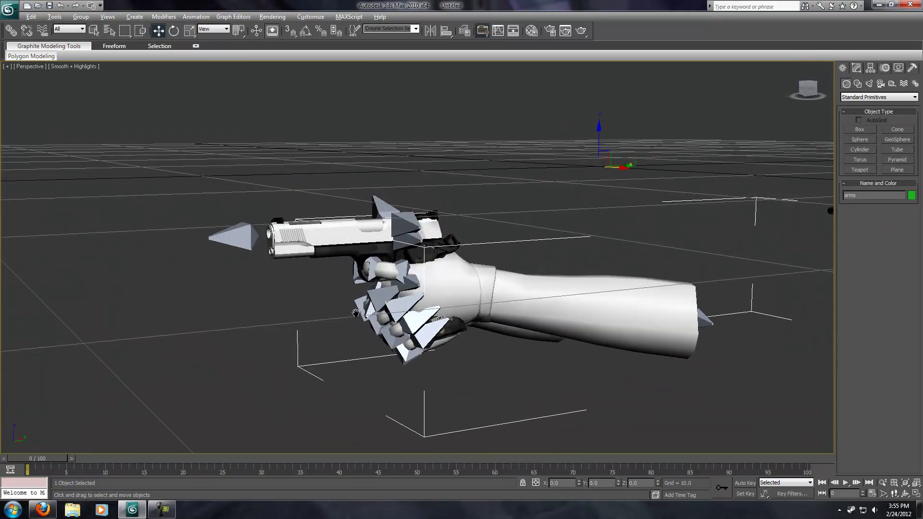
Select the new pistol mesh and add a Skin modifier to it
scroll(356, 314, up, 6)
click(302, 216)
alt+middle_drag(407, 302, 517, 313)
scroll(522, 315, down, 3)
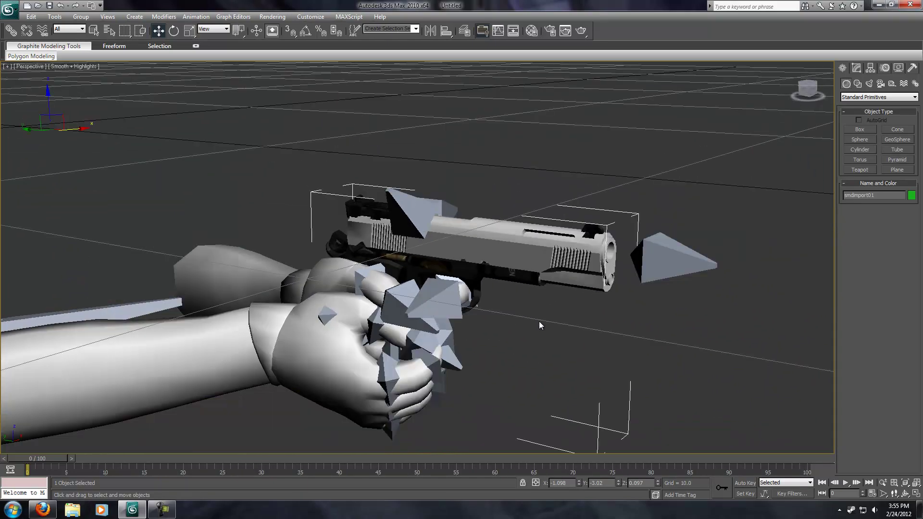
click(857, 69)
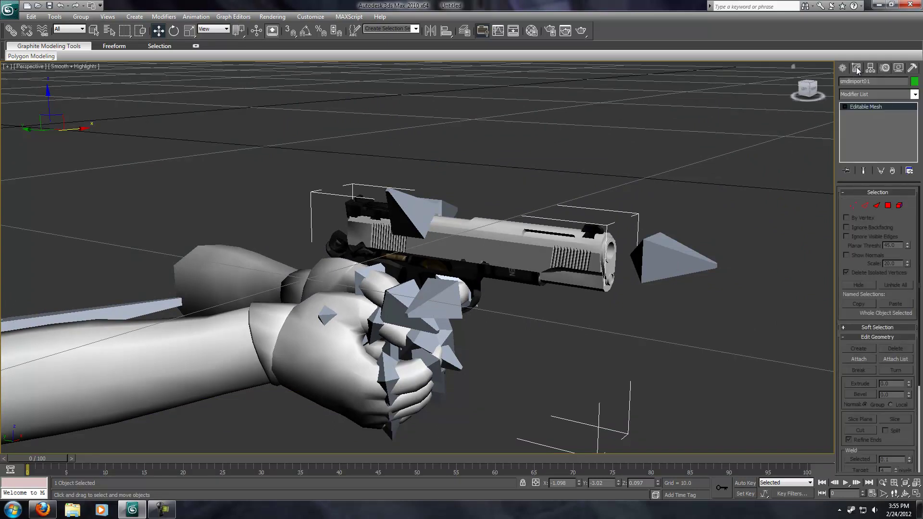
click(867, 94)
scroll(884, 385, down, 8)
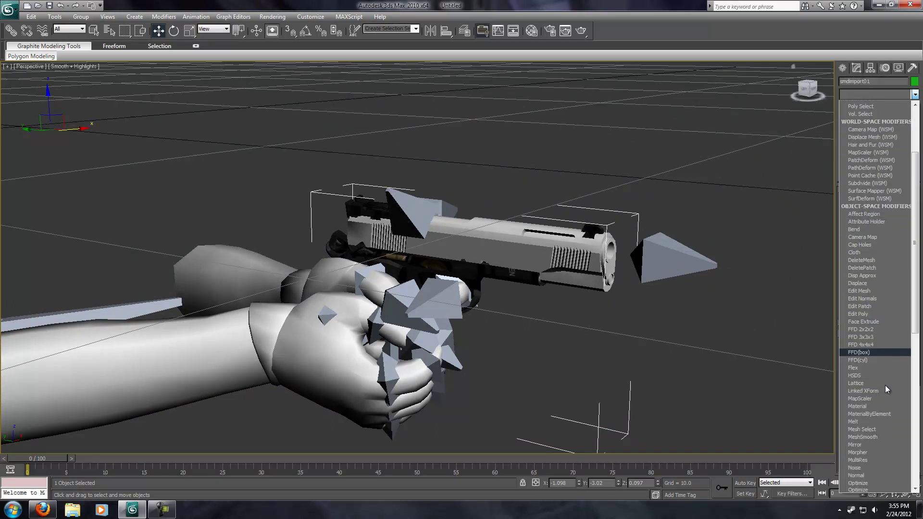
scroll(885, 385, down, 3)
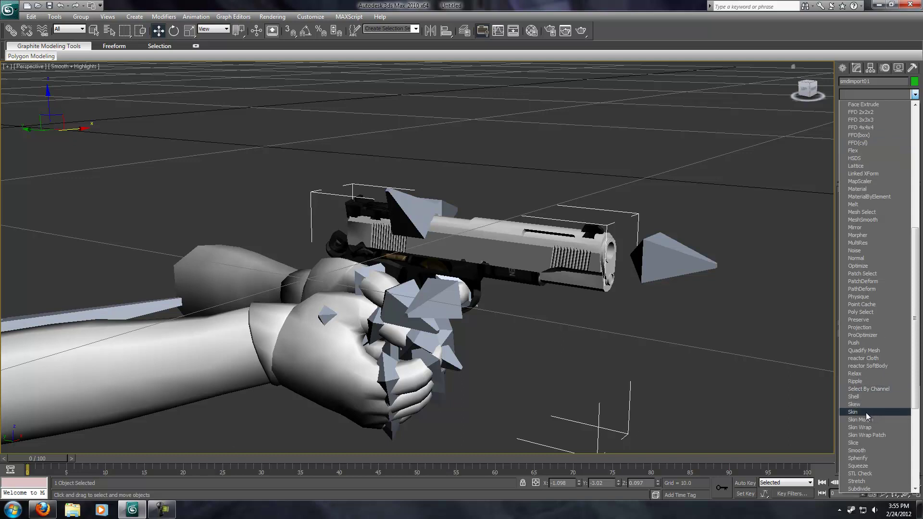
click(866, 413)
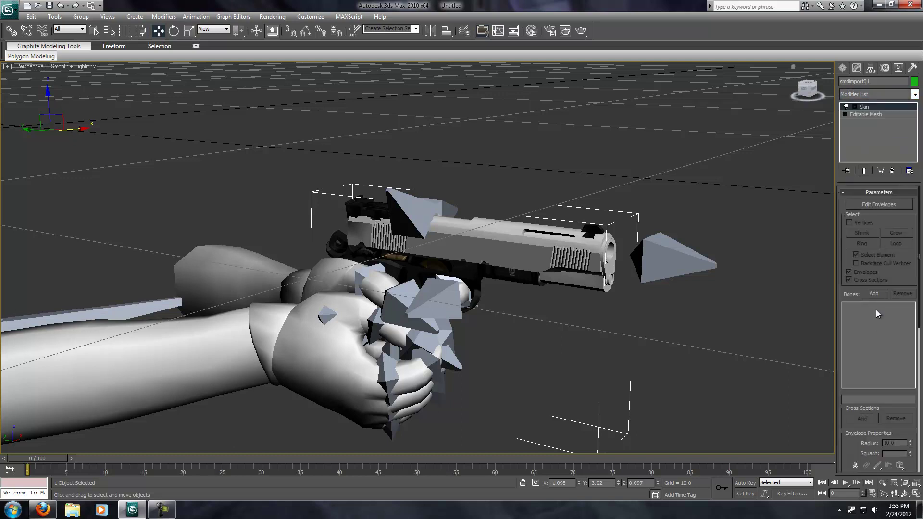
scroll(841, 278, down, 2)
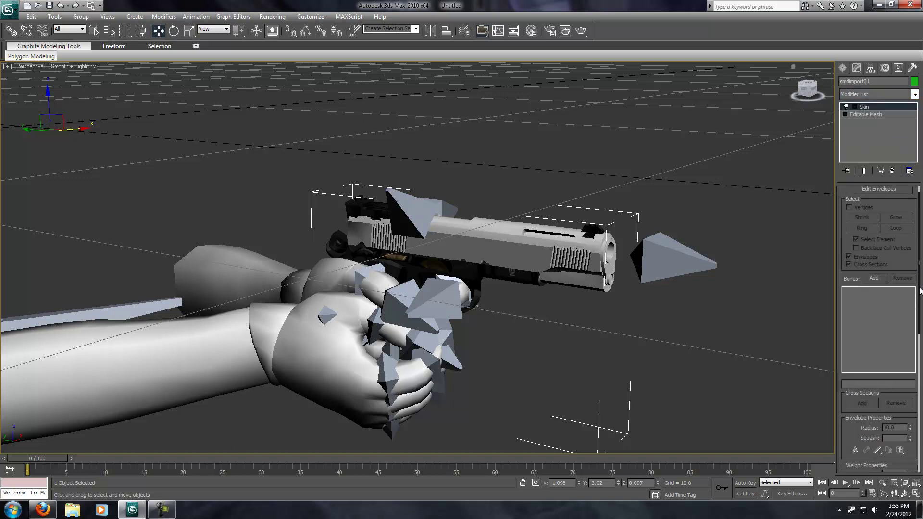